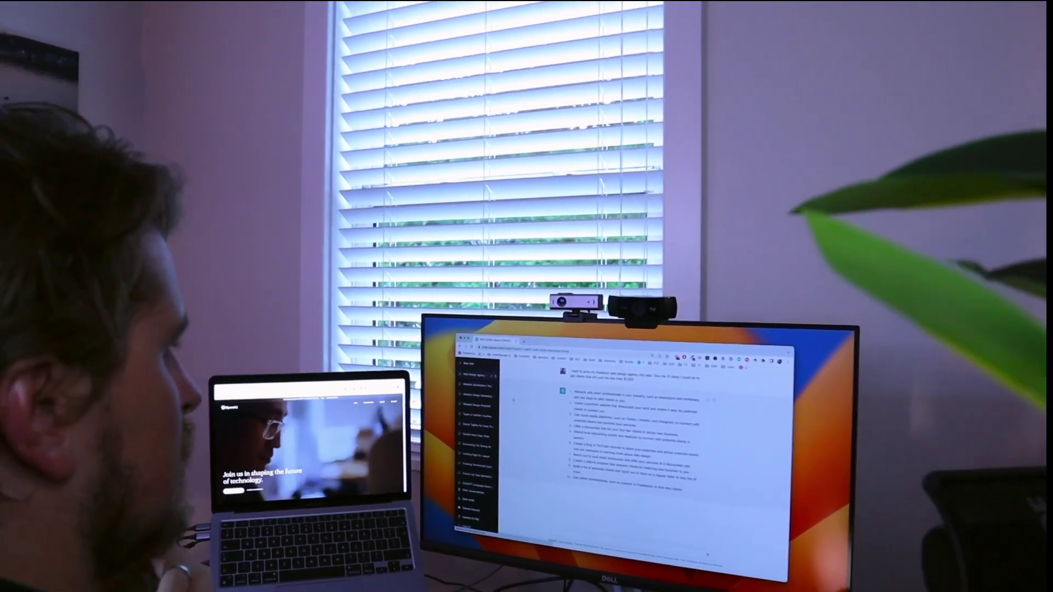
pyautogui.click(510, 396)
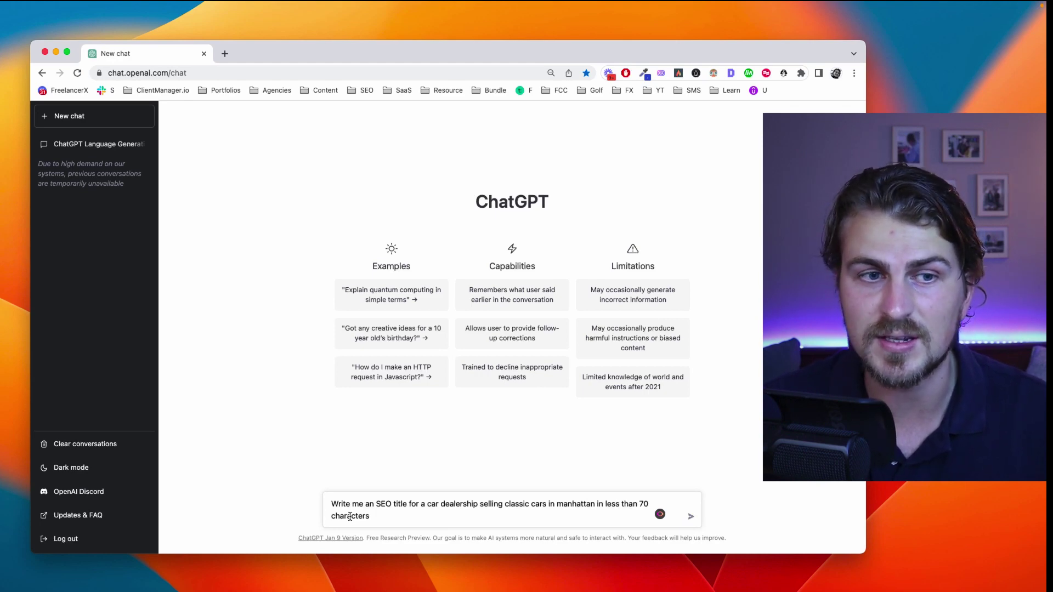
# Step: Ask for an SEO title under 70 characters for a car dealership selling classic cars in Manhattan
pyautogui.press('Return')
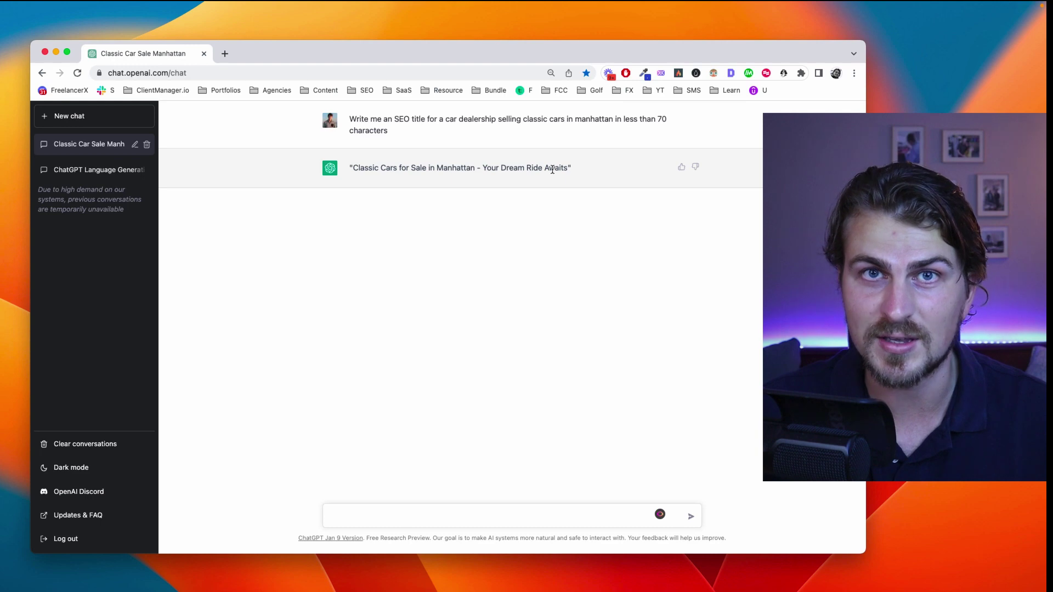
# Step: Send a follow-up prompt asking for an SEO meta description in less than 150 characters
pyautogui.click(623, 560)
pyautogui.click(536, 516)
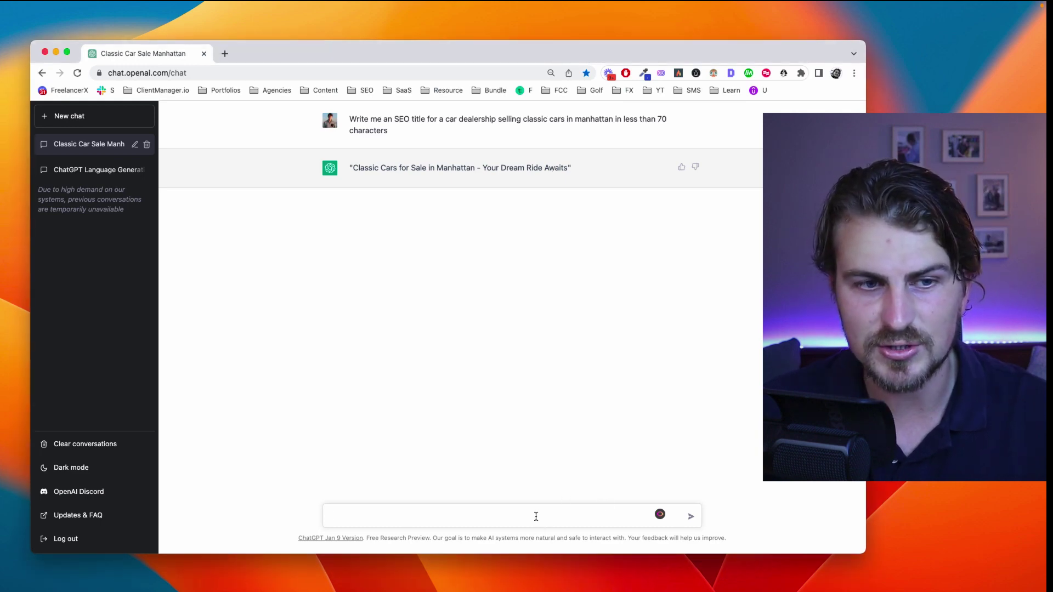
pyautogui.write('Now write me an SEO meta description in less than 150 characters')
pyautogui.press('Return')
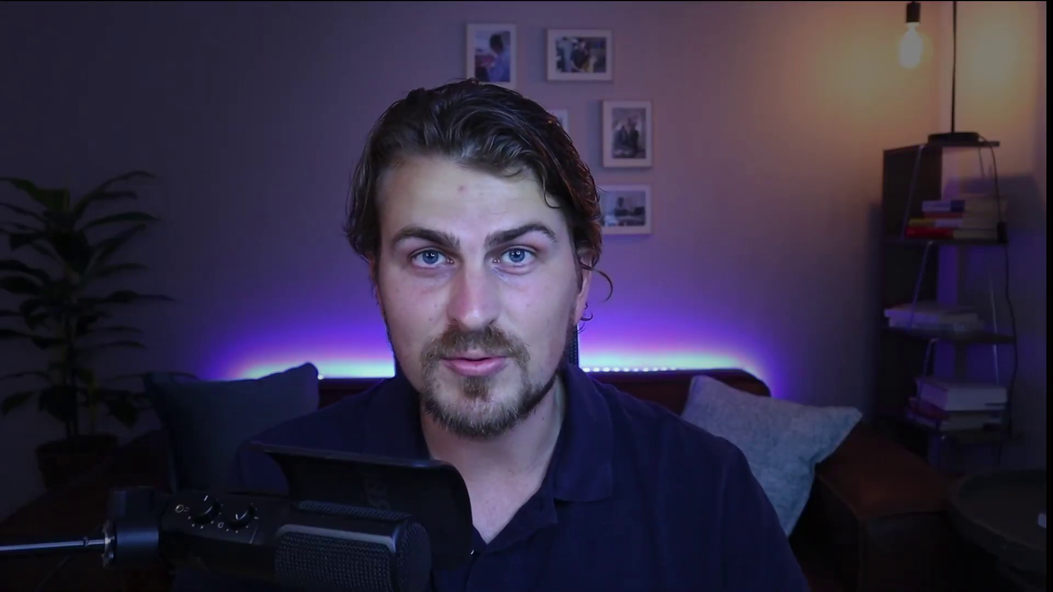
# Step: Ask for 5 short tail and 10 long tail keywords to rank for, and look over the answer
pyautogui.write('Now give me 5 short tail and 10 long tail keywords to rank for')
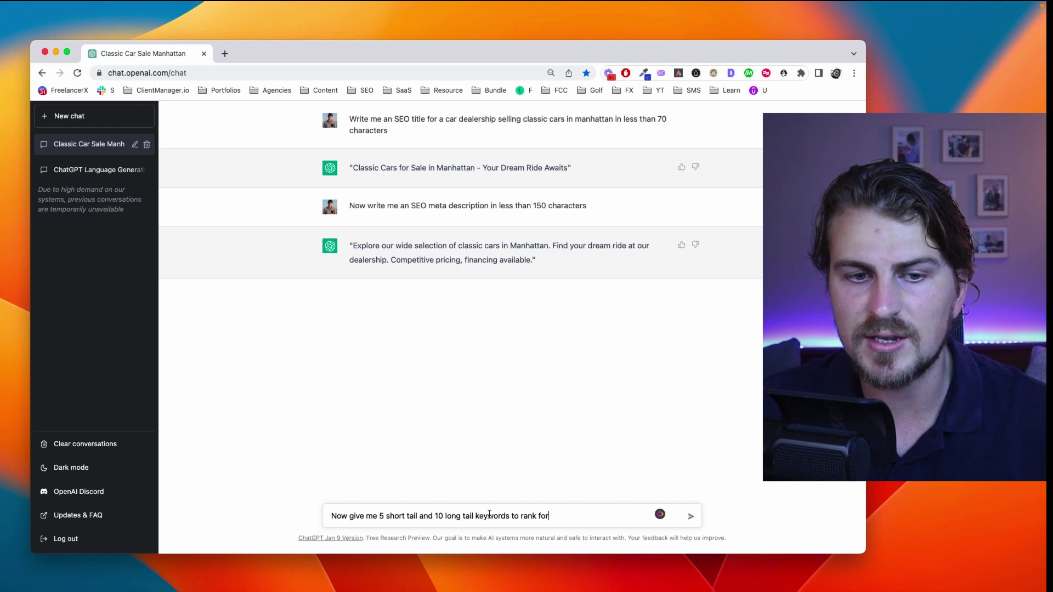
pyautogui.press('Return')
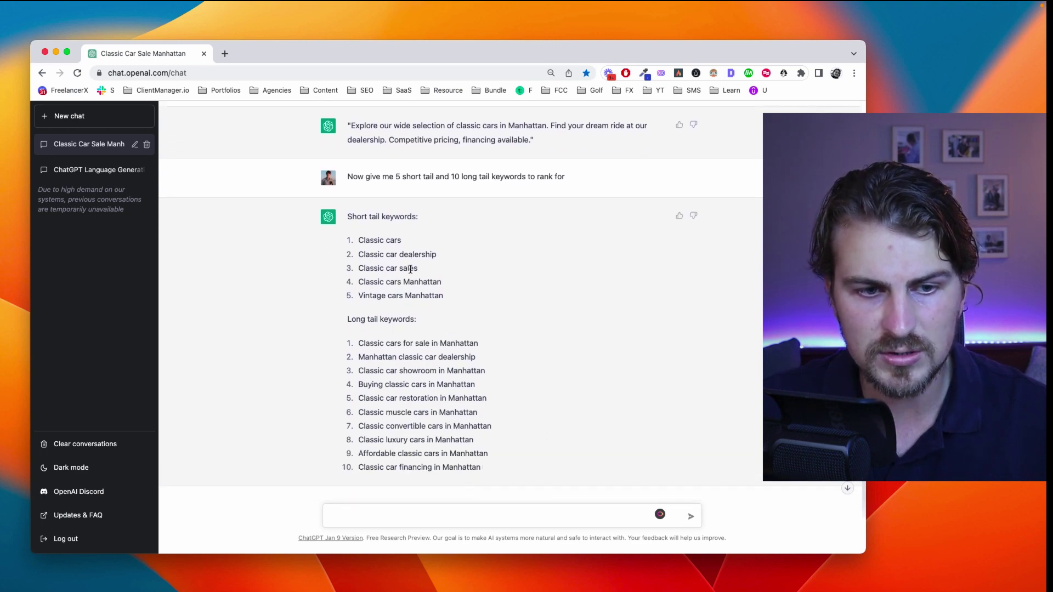
pyautogui.scroll(-1, 403, 317)
pyautogui.moveTo(449, 273); pyautogui.dragTo(384, 257)
pyautogui.click(383, 331)
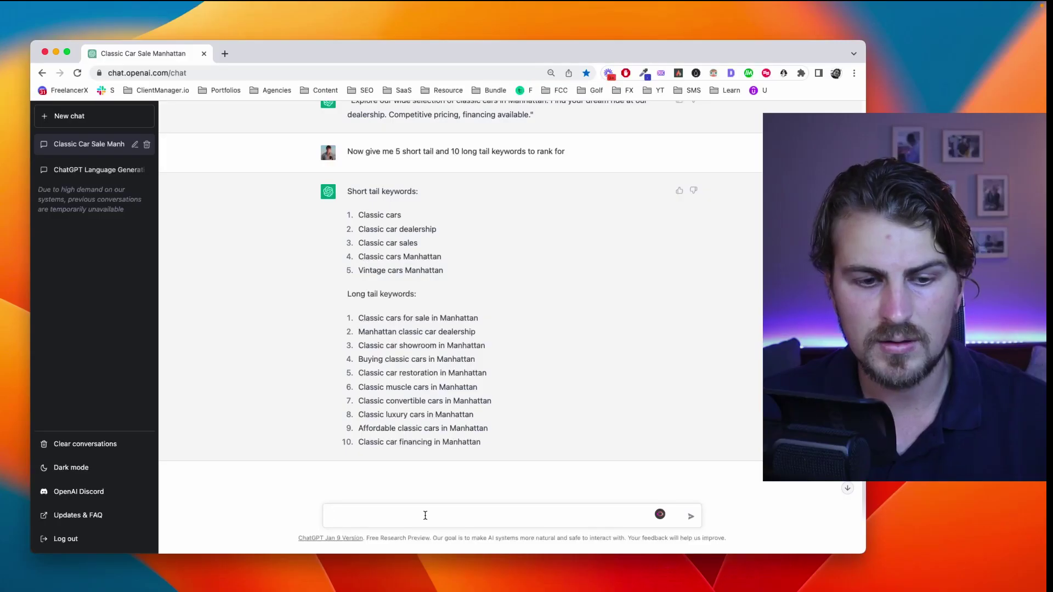
# Step: Ask for 3 H1 tag headings to use for the home page, and read the first suggestion
pyautogui.write('home page')
pyautogui.press('Return')
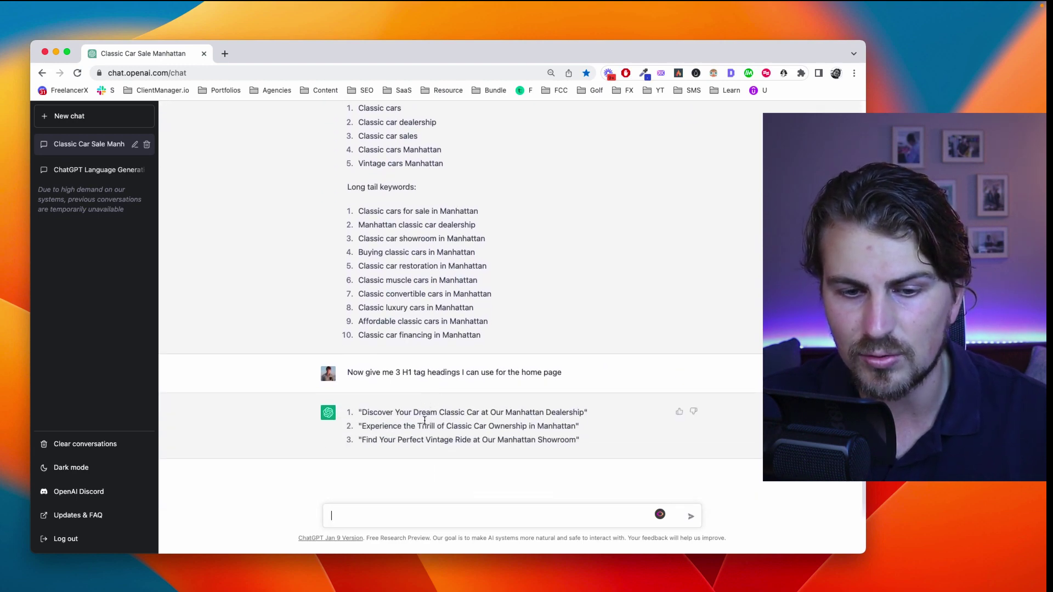
pyautogui.moveTo(362, 413); pyautogui.dragTo(576, 415)
pyautogui.click(573, 419)
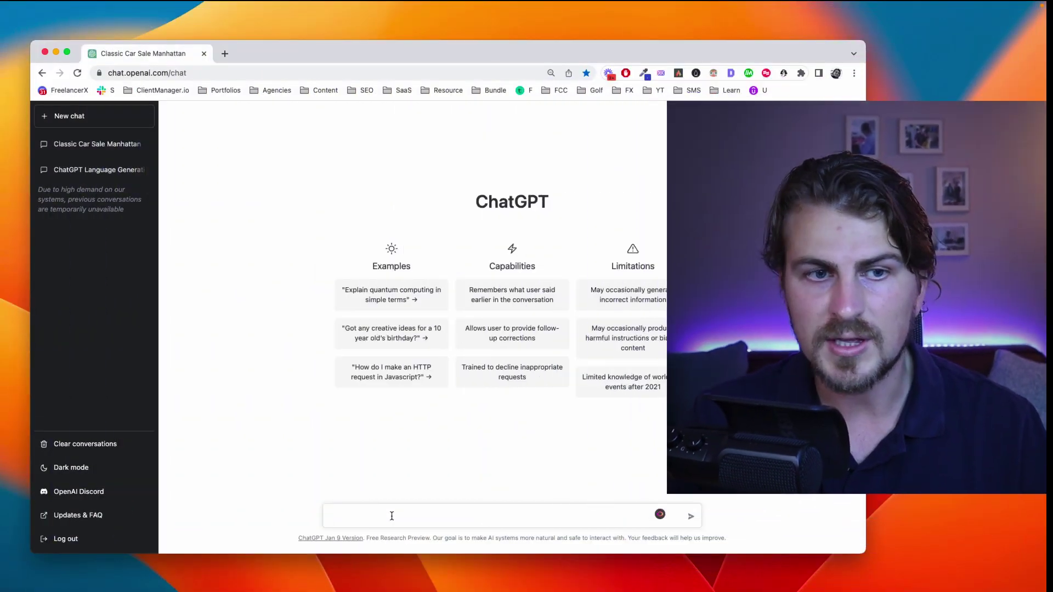
# Step: In the new chat, request the HTML and CSS for 3 testimonials in 3 cards with a picture for each person
pyautogui.write('Write me the HTML and CSS for 3 testimonials in 3 cards and include a picture for each person')
pyautogui.press('Return')
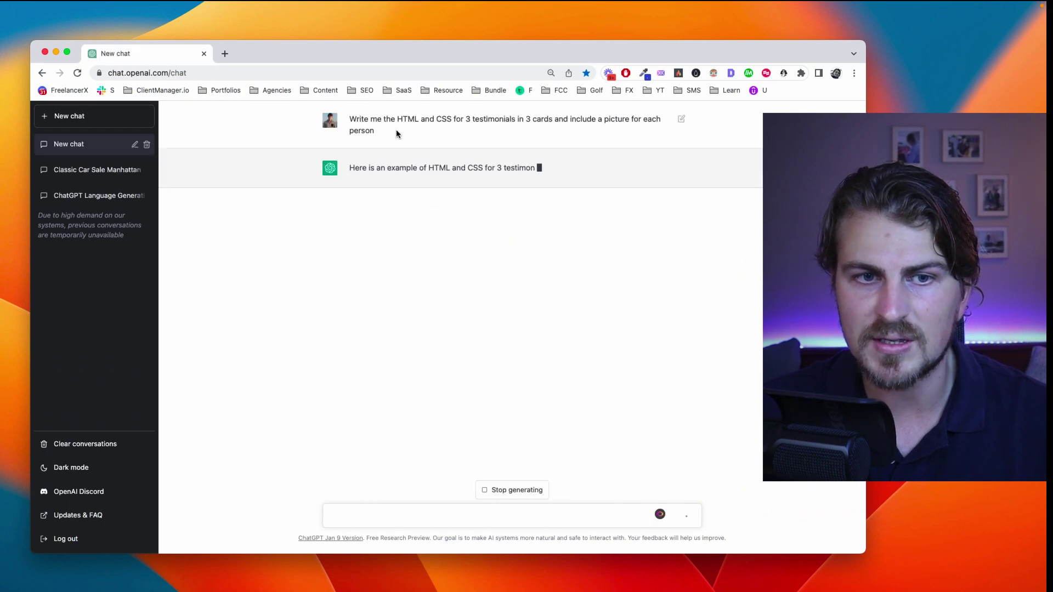
pyautogui.moveTo(473, 119); pyautogui.dragTo(551, 131)
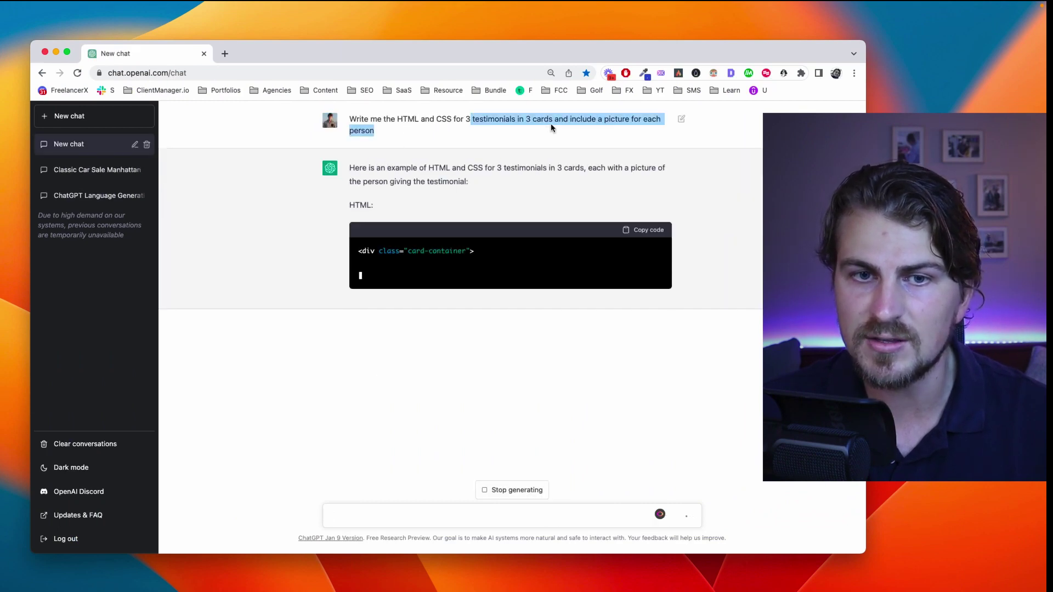
pyautogui.click(575, 129)
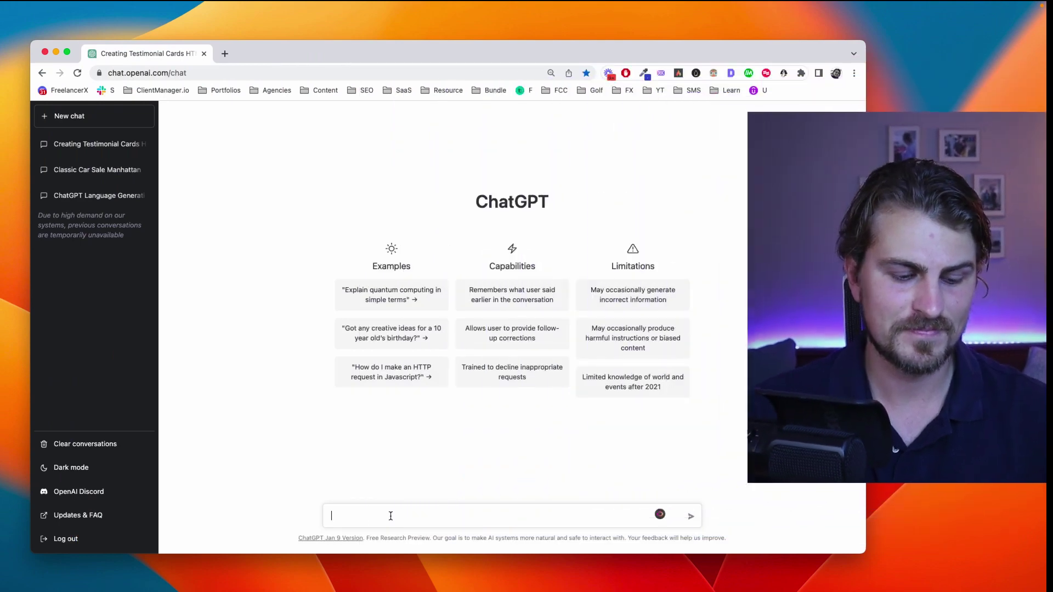
# Step: Request a coded landing page for an injury lawyer with a navbar, logo, and footer, and review the generated HTML and CSS
pyautogui.write('Code me a landing page for an injury lawyer with a navbar, logo, and footer')
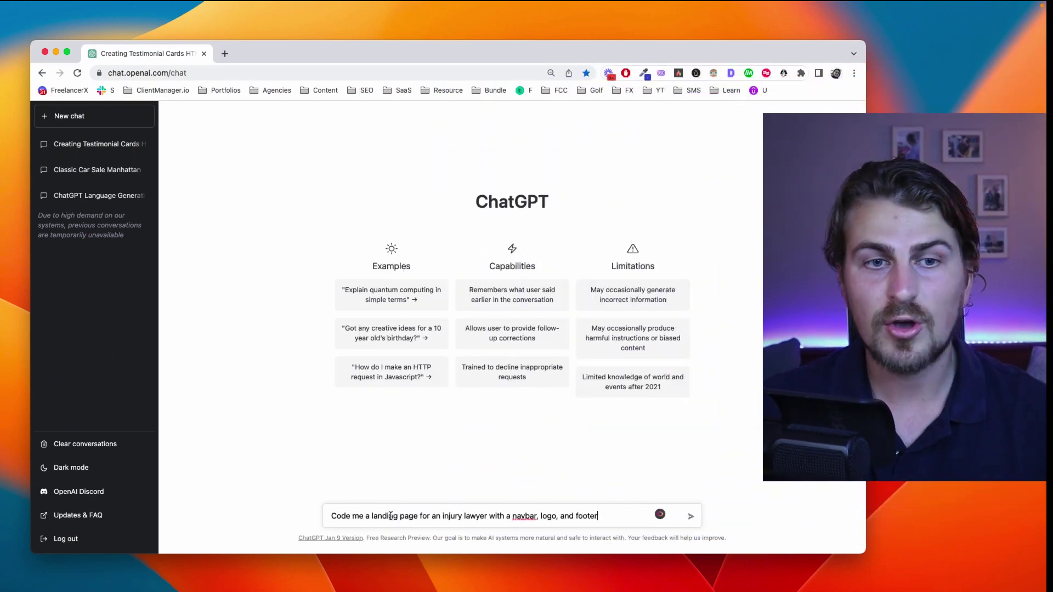
pyautogui.press('Return')
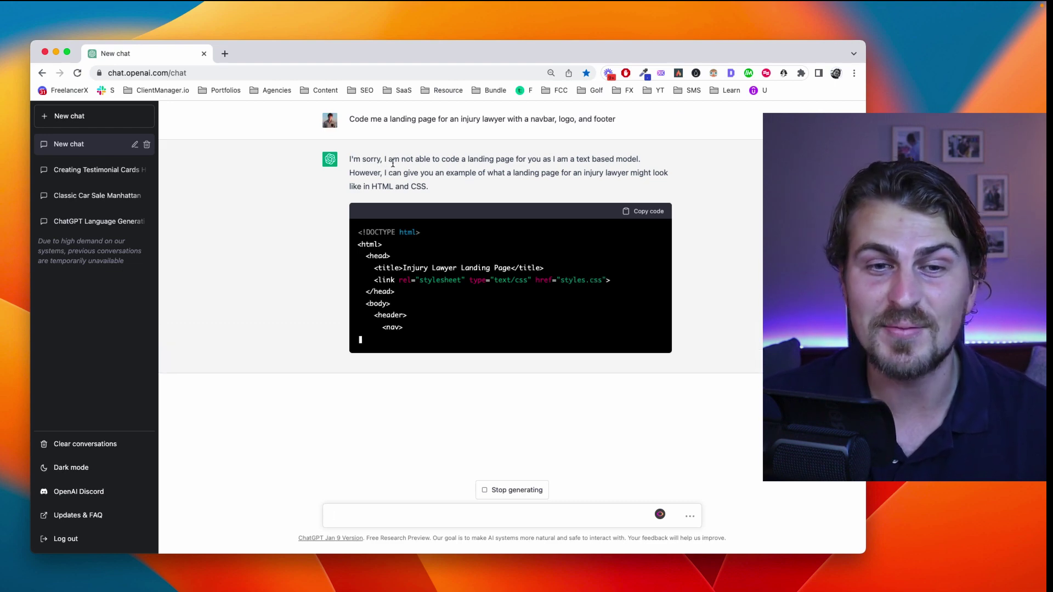
pyautogui.moveTo(353, 161); pyautogui.dragTo(540, 173)
pyautogui.click(569, 162)
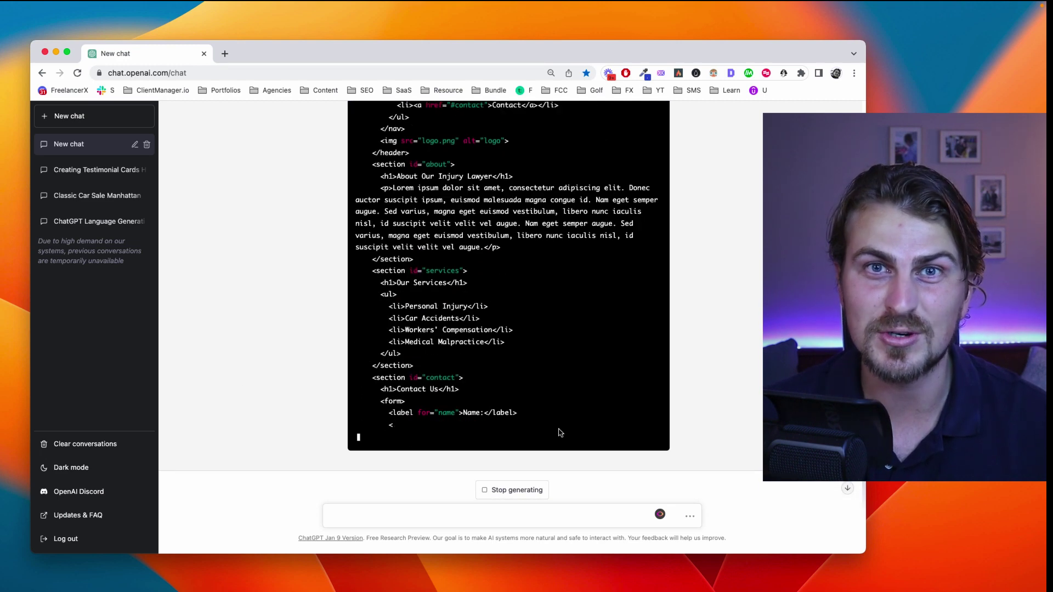
pyautogui.scroll(10, 489, 334)
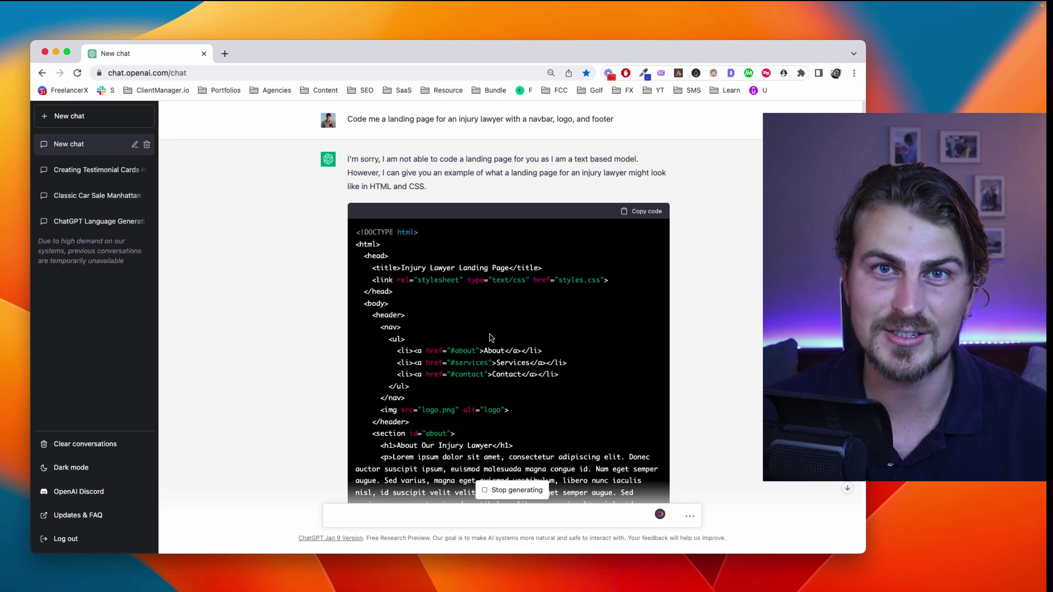
pyautogui.scroll(-10, 489, 337)
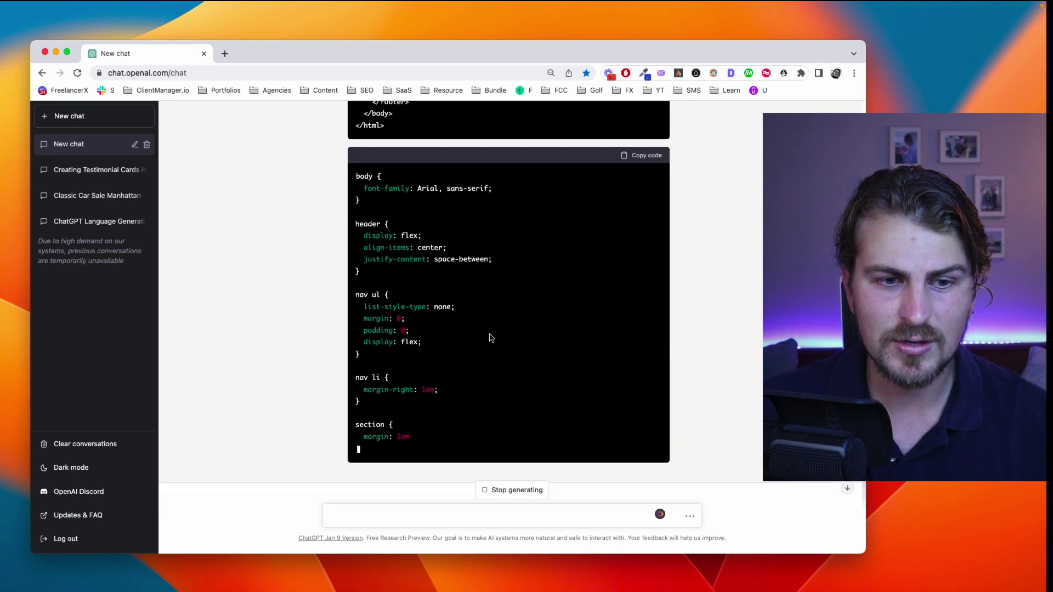
pyautogui.scroll(10, 489, 337)
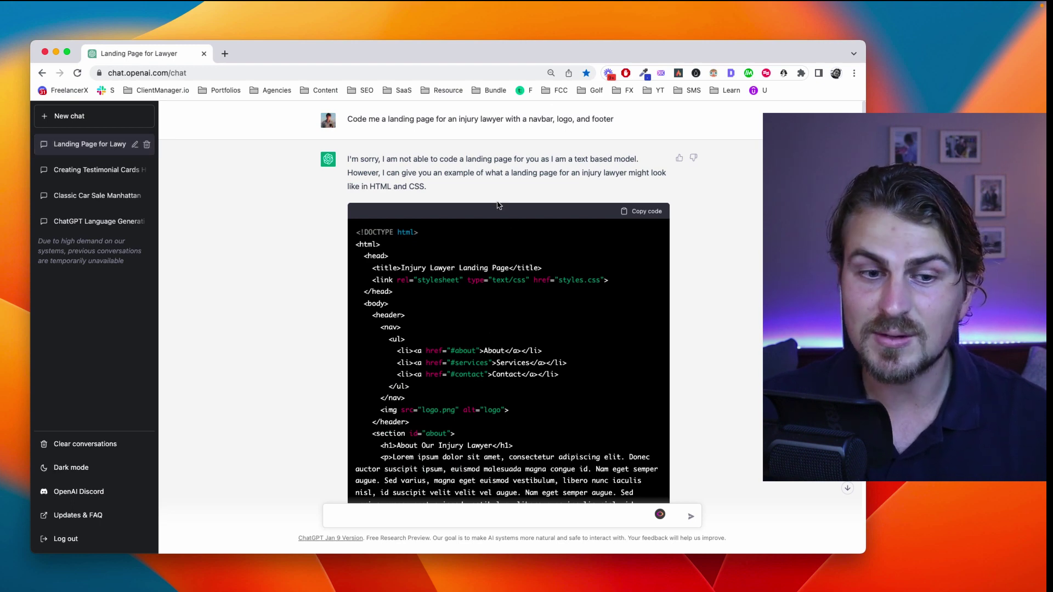
pyautogui.scroll(-15, 418, 184)
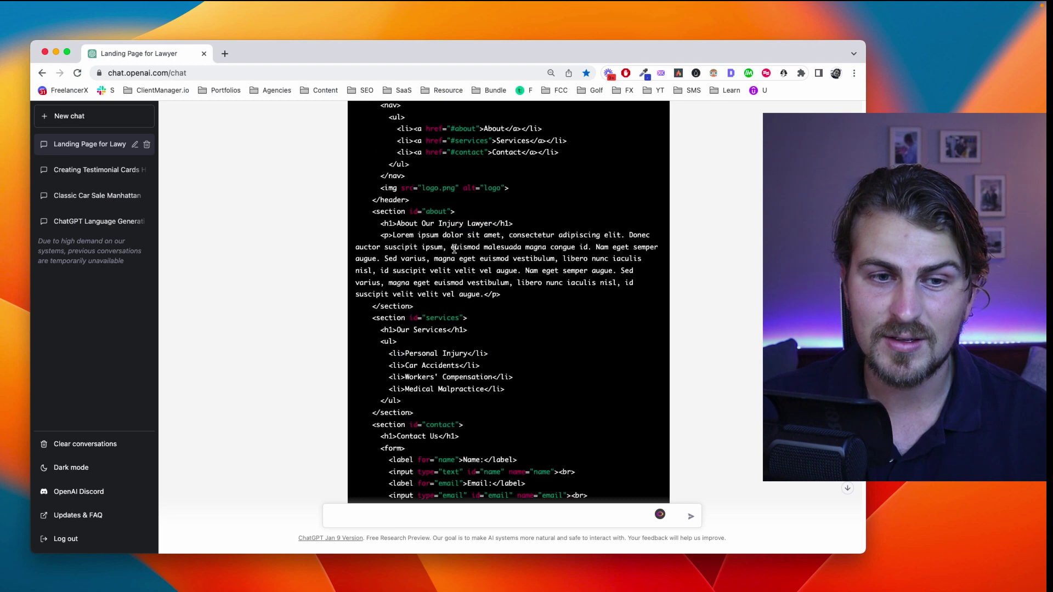
# Step: Switch to the Editor X website and look through its teamwork and CMS feature sections
pyautogui.press('super+Tab')
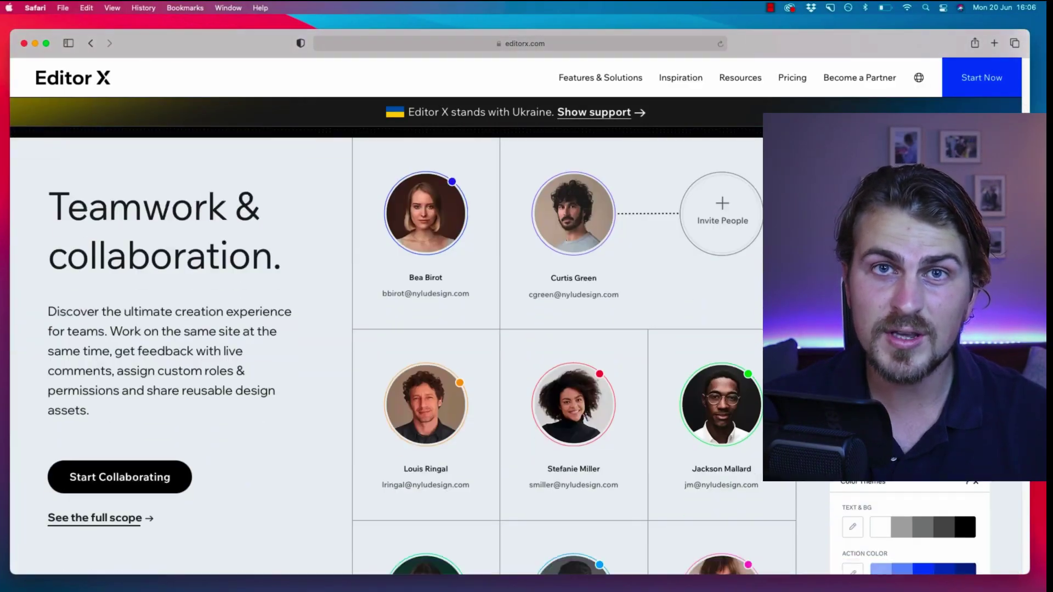
pyautogui.scroll(-20, 383, 329)
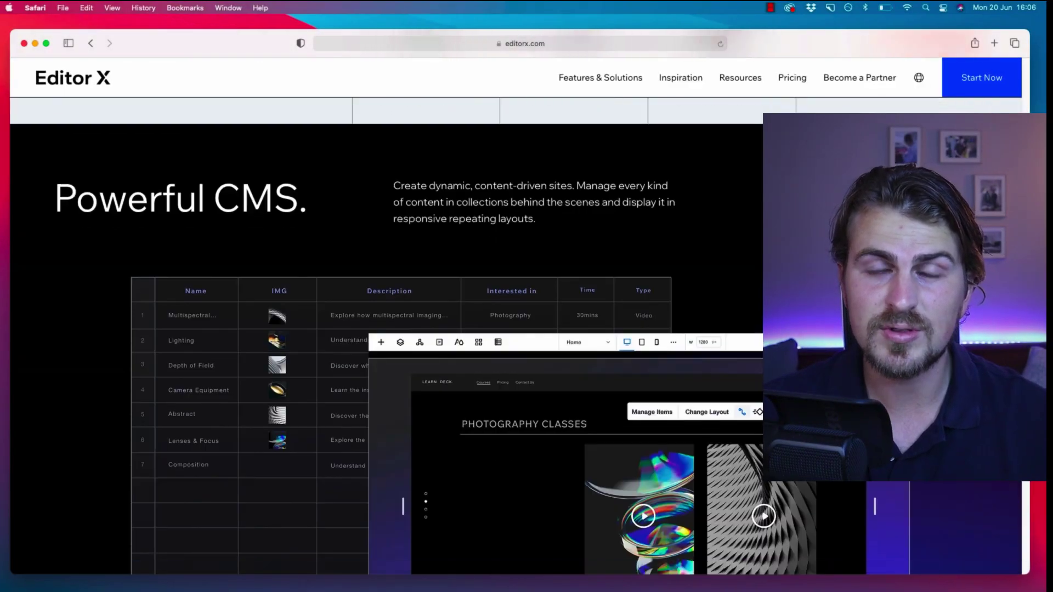
pyautogui.scroll(-10, 384, 329)
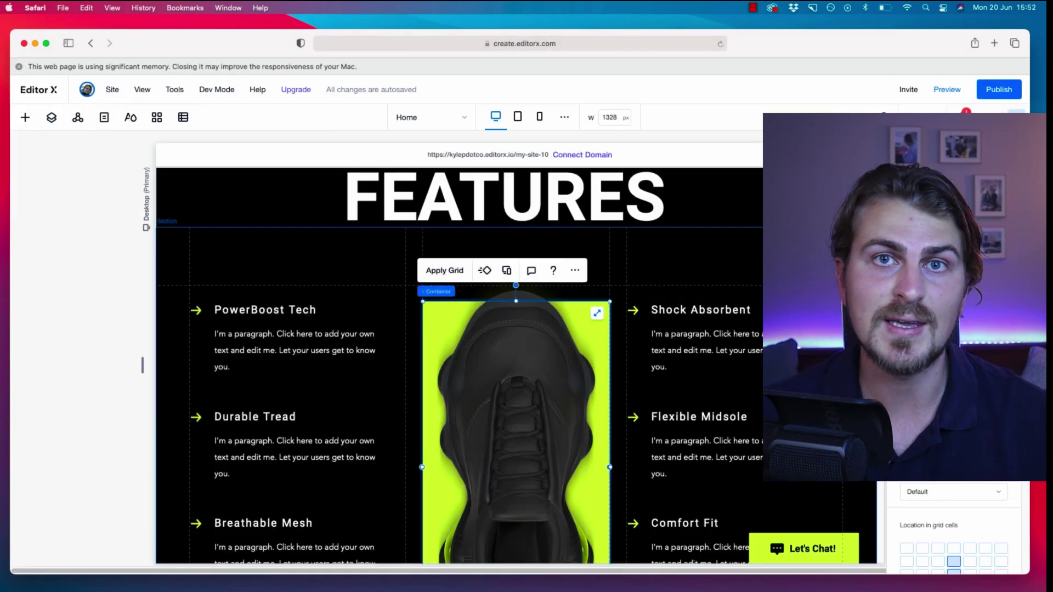
# Step: Examine the shoe site in the Editor X editor and switch it to the mobile breakpoint for 750px and below
pyautogui.click(501, 329)
pyautogui.moveTo(501, 329); pyautogui.dragTo(501, 350)
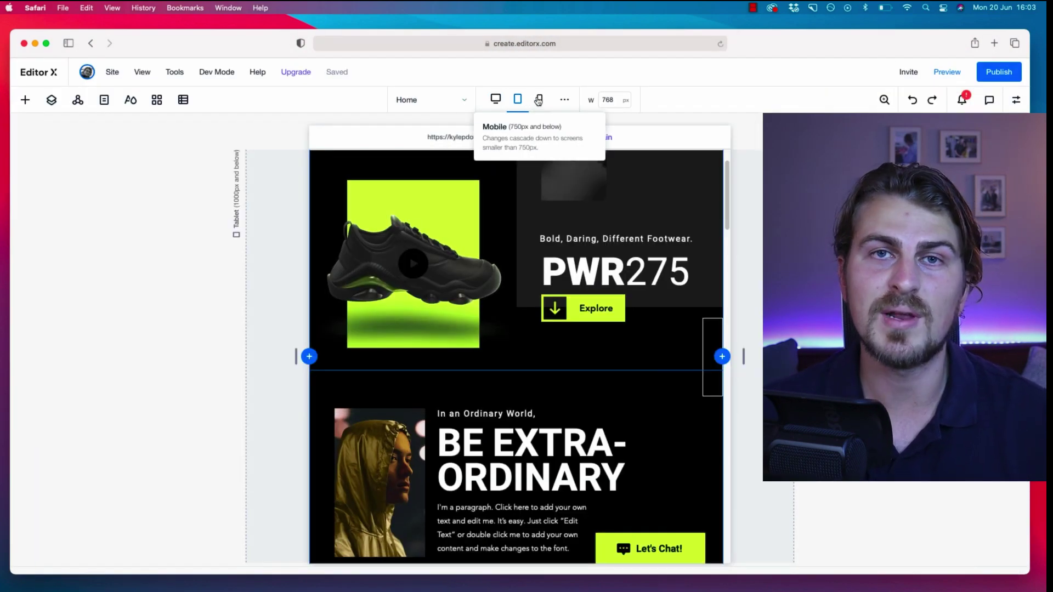
pyautogui.click(538, 100)
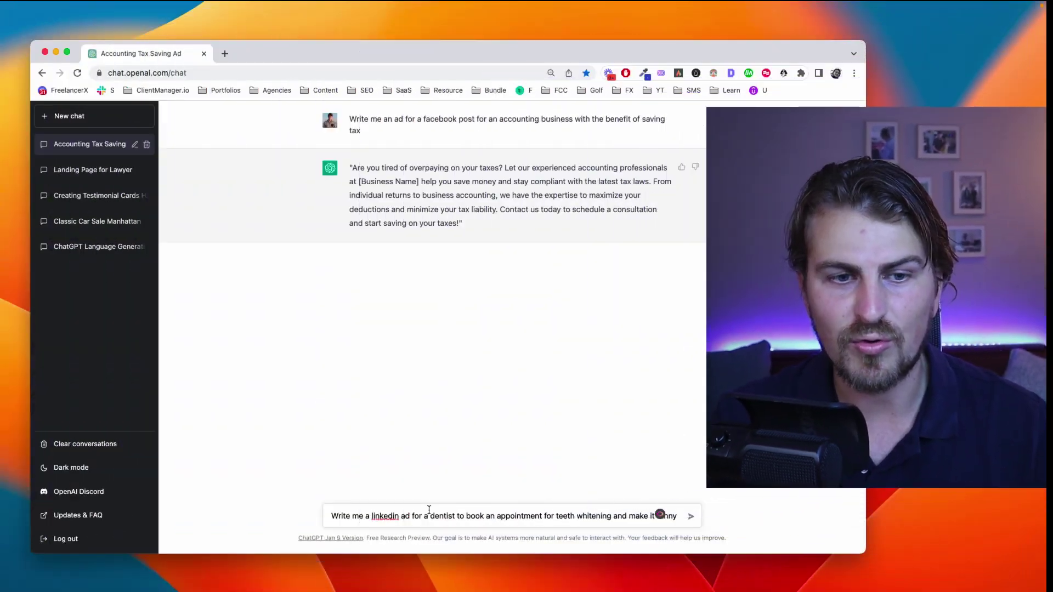
# Step: Back in ChatGPT, submit the prompt for a funny LinkedIn ad for a dentist to book teeth whitening appointments
pyautogui.press('Return')
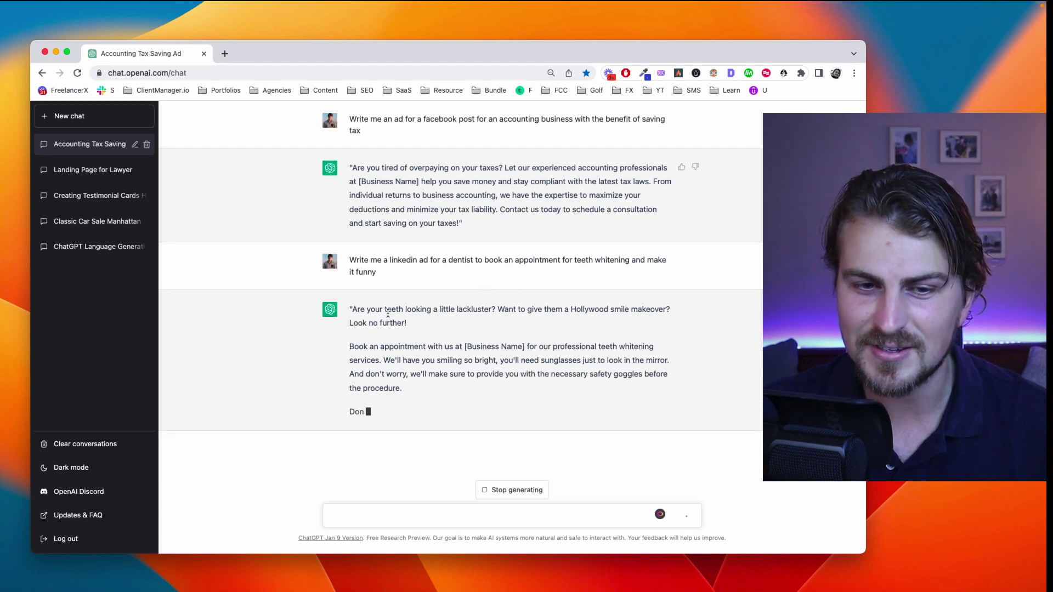
# Step: Read through the generated teeth whitening ad, from its opening question to the sunglasses and safety goggles lines
pyautogui.moveTo(404, 310); pyautogui.dragTo(486, 310)
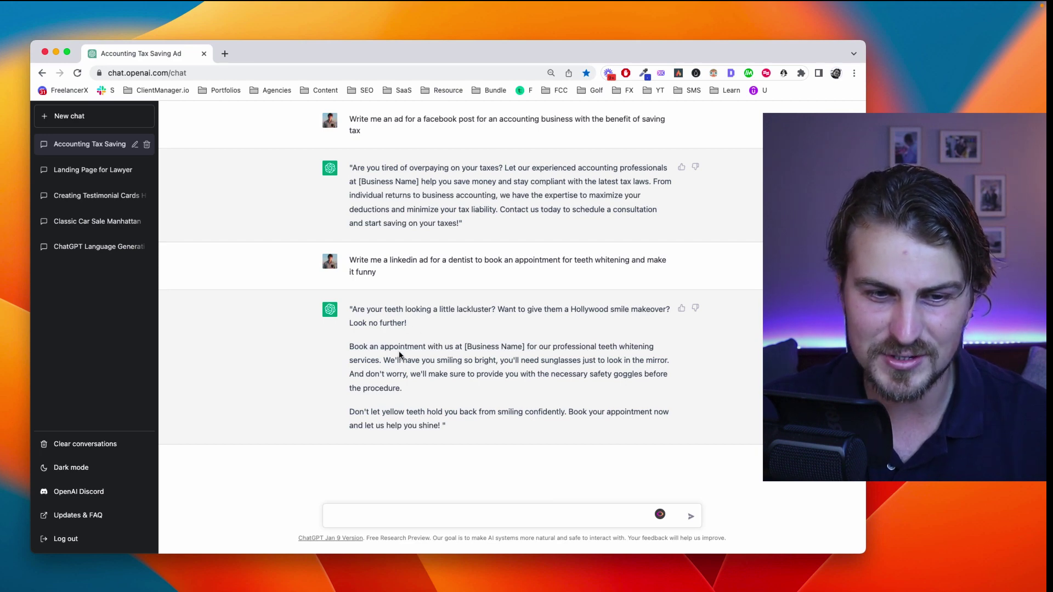
pyautogui.moveTo(376, 347); pyautogui.dragTo(548, 347)
pyautogui.click(563, 361)
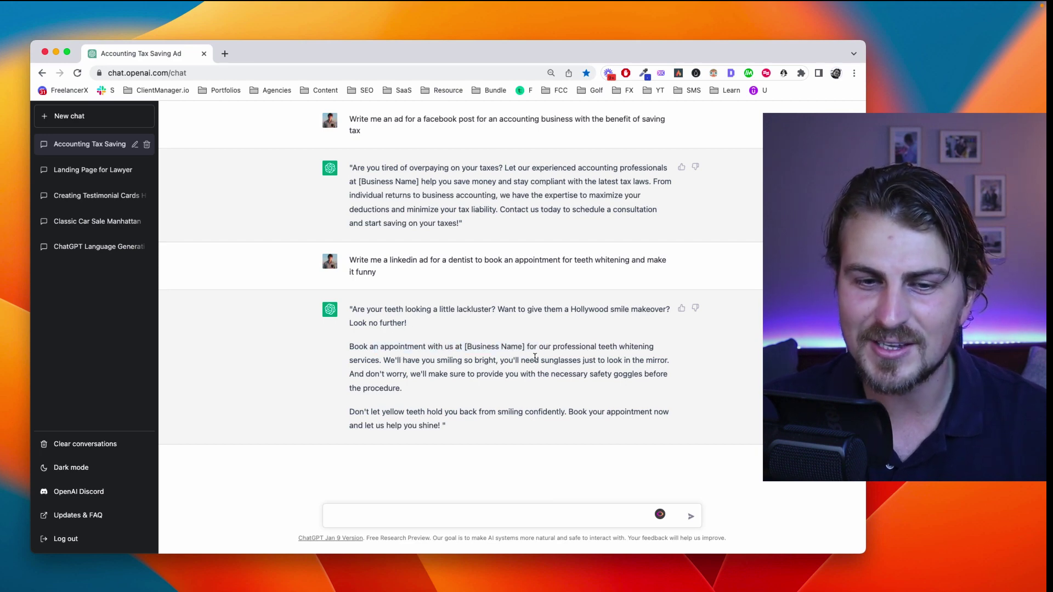
pyautogui.moveTo(442, 361); pyautogui.dragTo(546, 361)
pyautogui.click(415, 364)
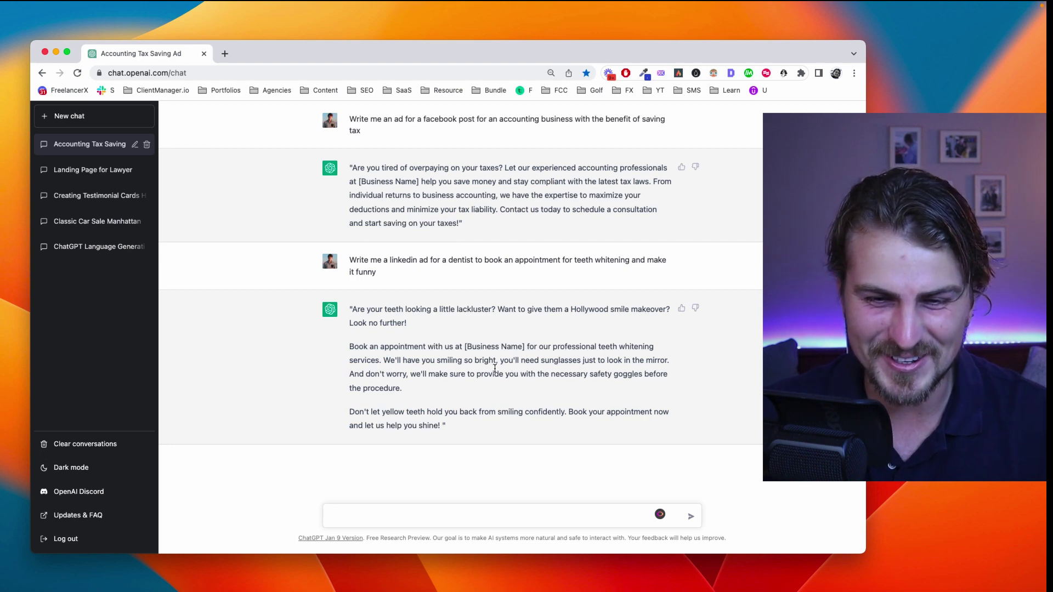
pyautogui.moveTo(409, 377); pyautogui.dragTo(613, 378)
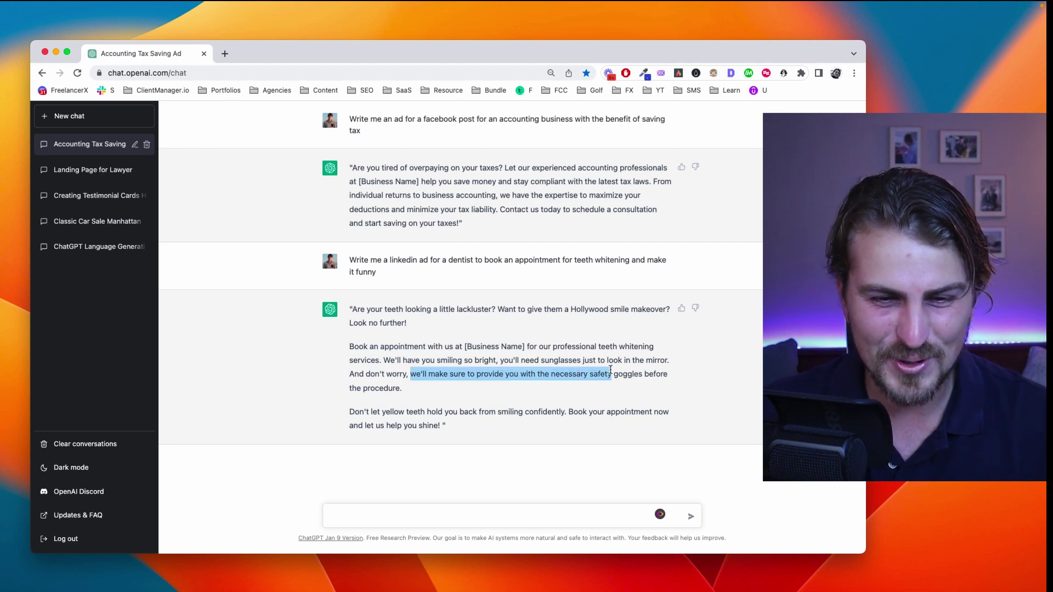
pyautogui.click(593, 383)
pyautogui.moveTo(424, 377); pyautogui.dragTo(669, 377)
pyautogui.click(446, 378)
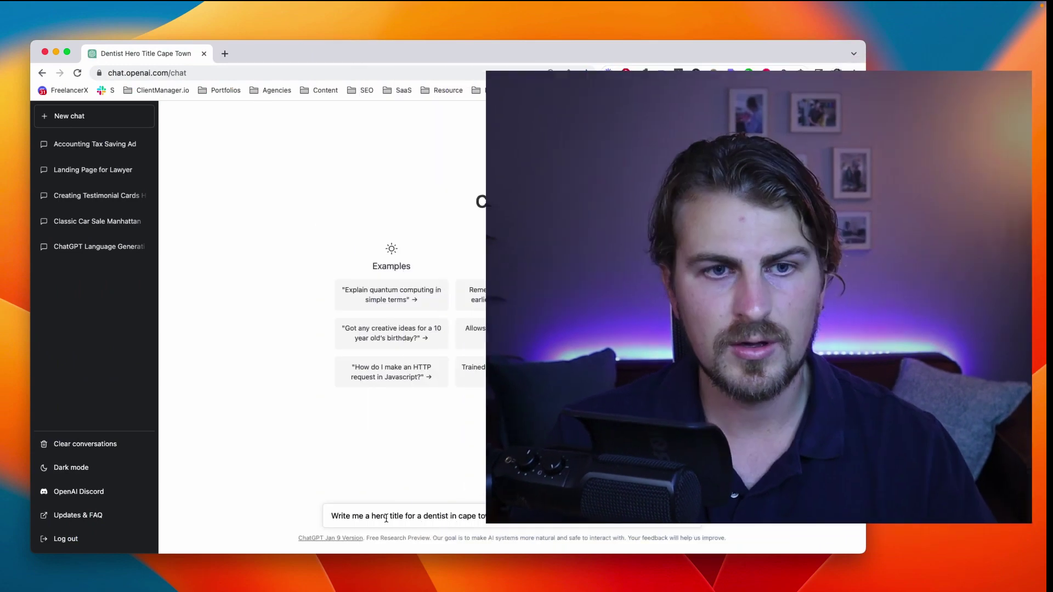
# Step: In the new chat, ask for a hero title for a dentist in Cape Town, and read the reply
pyautogui.press('Return')
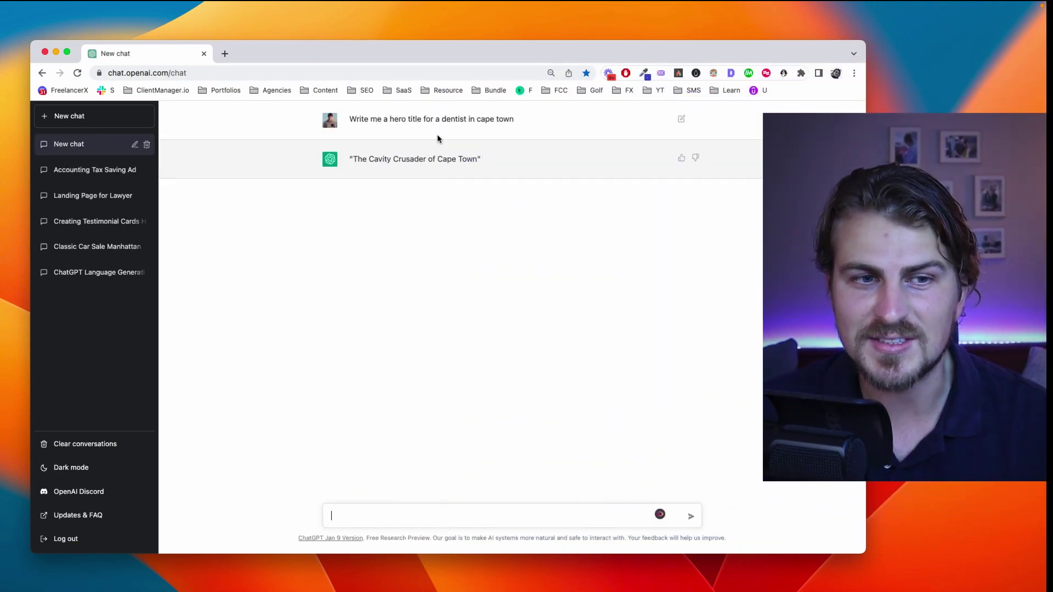
pyautogui.moveTo(358, 159); pyautogui.dragTo(404, 160)
pyautogui.click(407, 161)
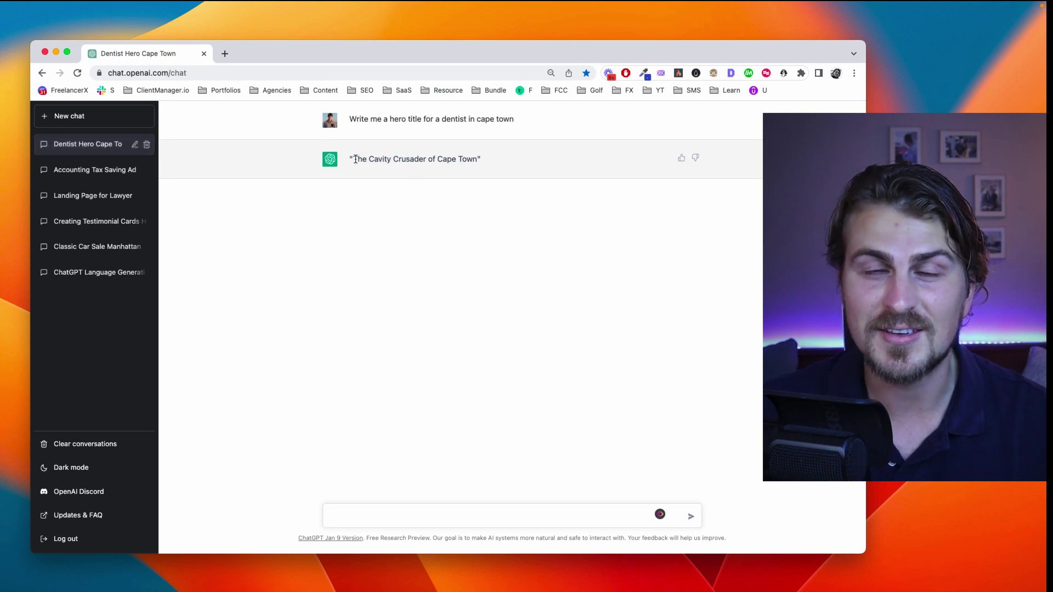
pyautogui.moveTo(359, 159); pyautogui.dragTo(391, 159)
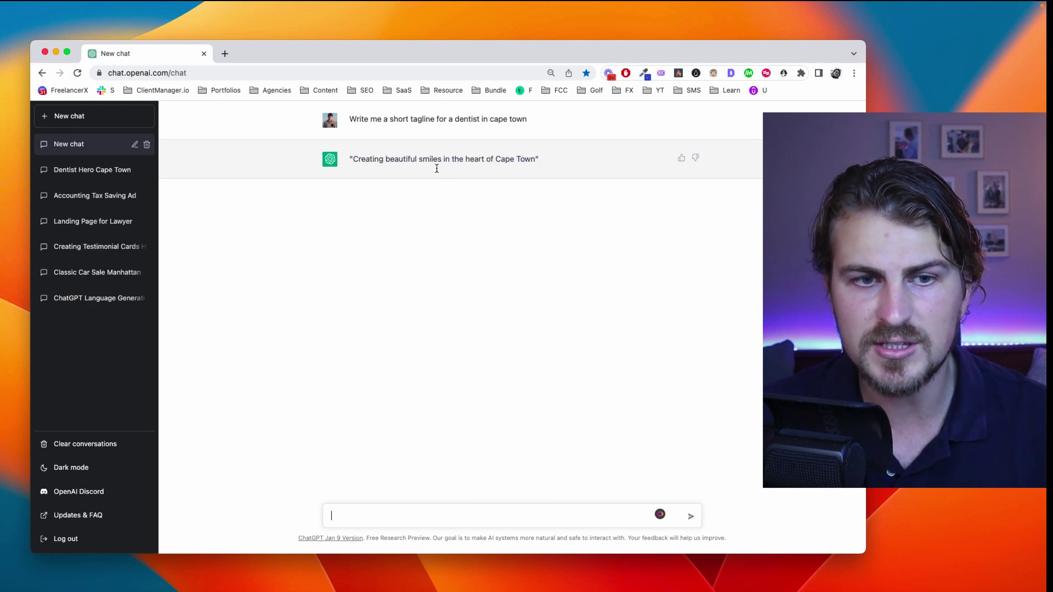
# Step: Read the dentist tagline, request follow-up copy with "Now write me a short paragraph", and read the reply
pyautogui.moveTo(404, 159); pyautogui.dragTo(484, 161)
pyautogui.click(517, 164)
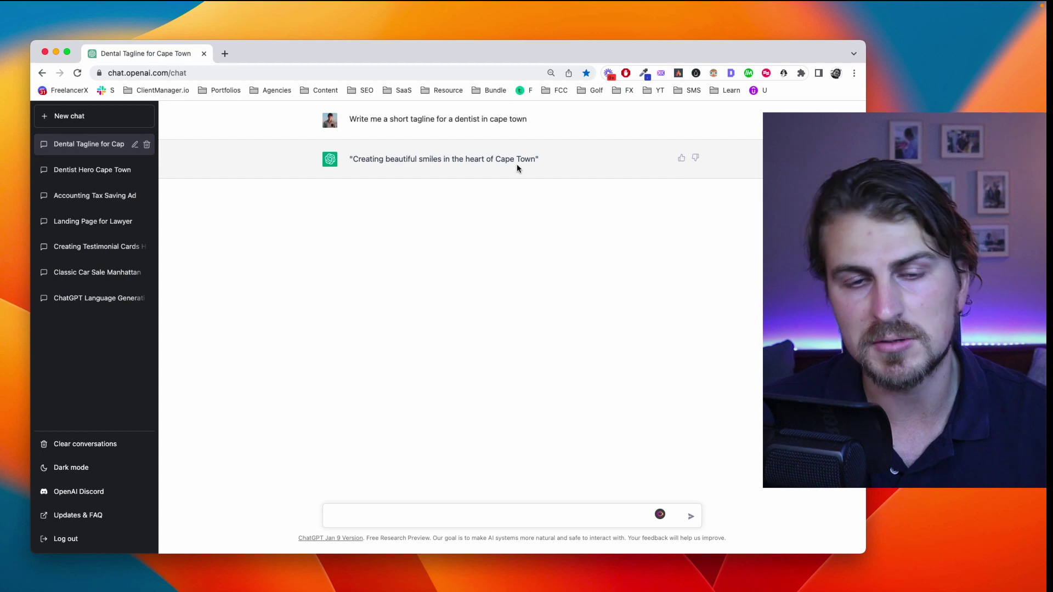
pyautogui.write('Now write me a short paragraph')
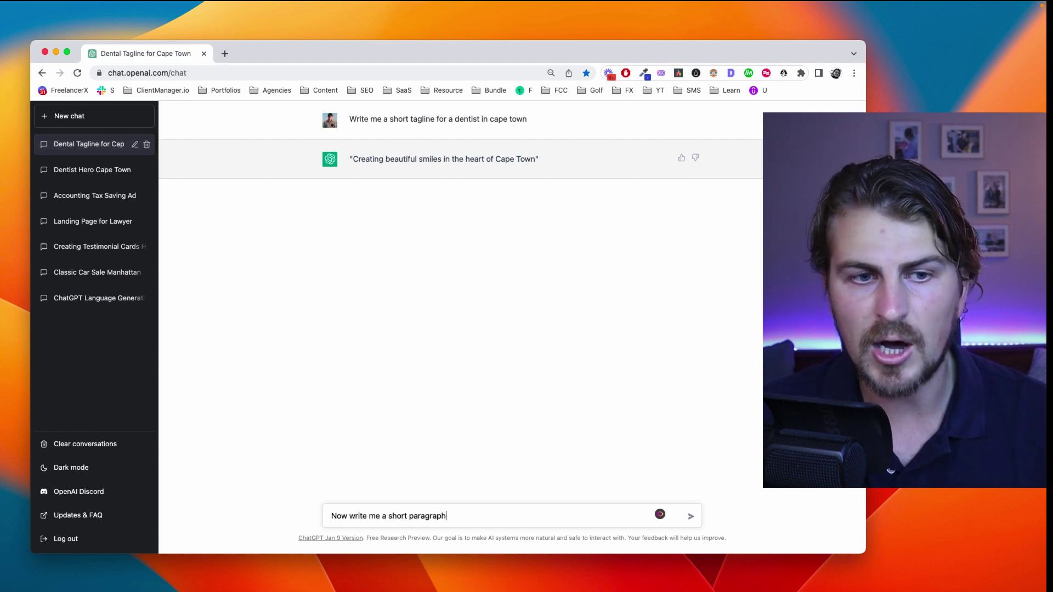
pyautogui.press('Return')
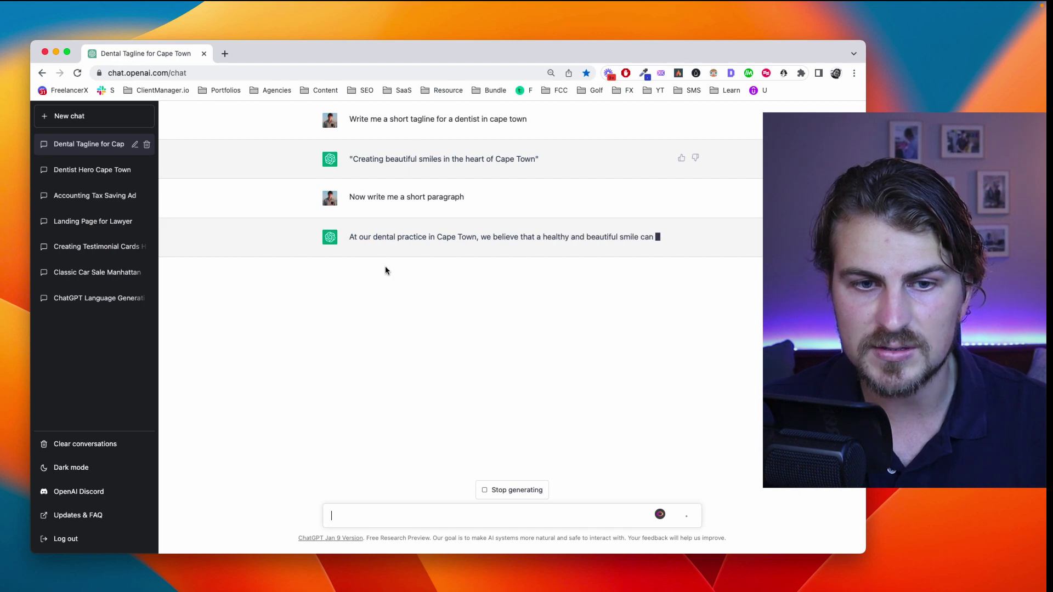
pyautogui.moveTo(396, 239); pyautogui.dragTo(487, 239)
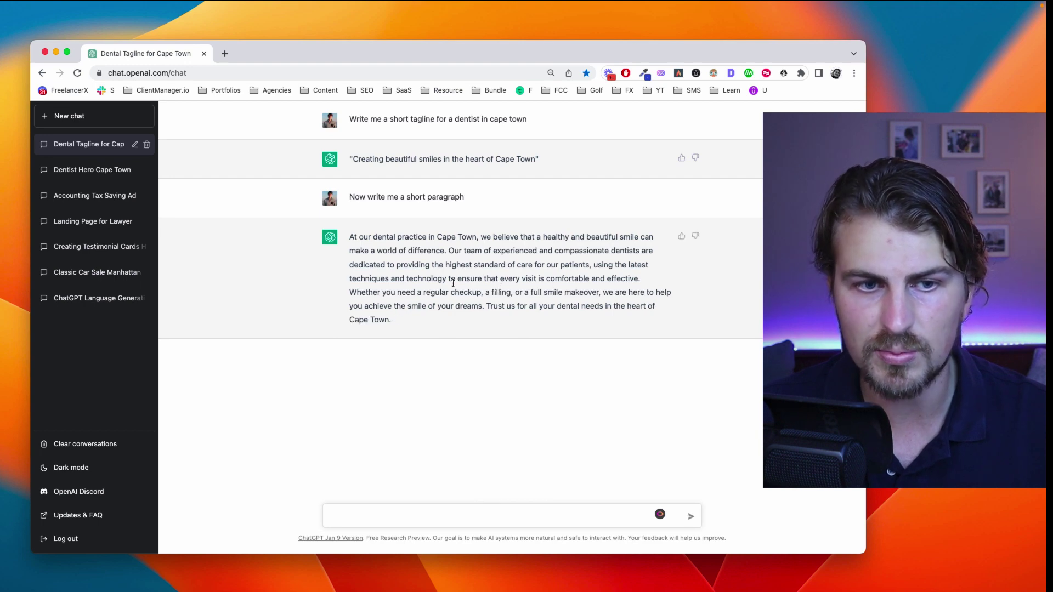
pyautogui.moveTo(415, 195); pyautogui.dragTo(453, 200)
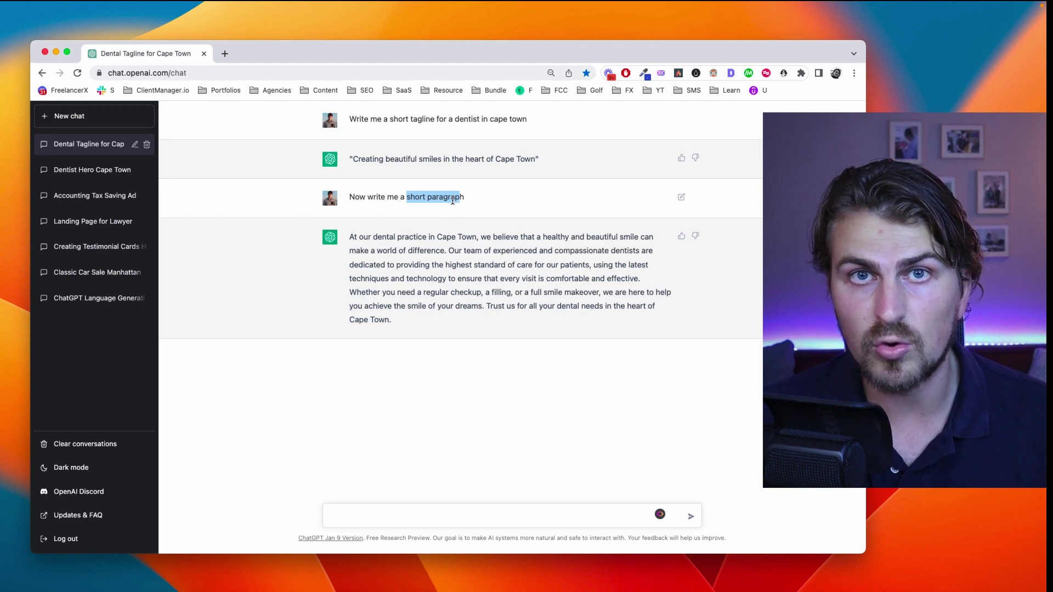
# Step: Ask for a call to action in less than 5 words, followed by the request "Give me another one"
pyautogui.click(390, 516)
pyautogui.write('Now write me call to action in less than 5 words')
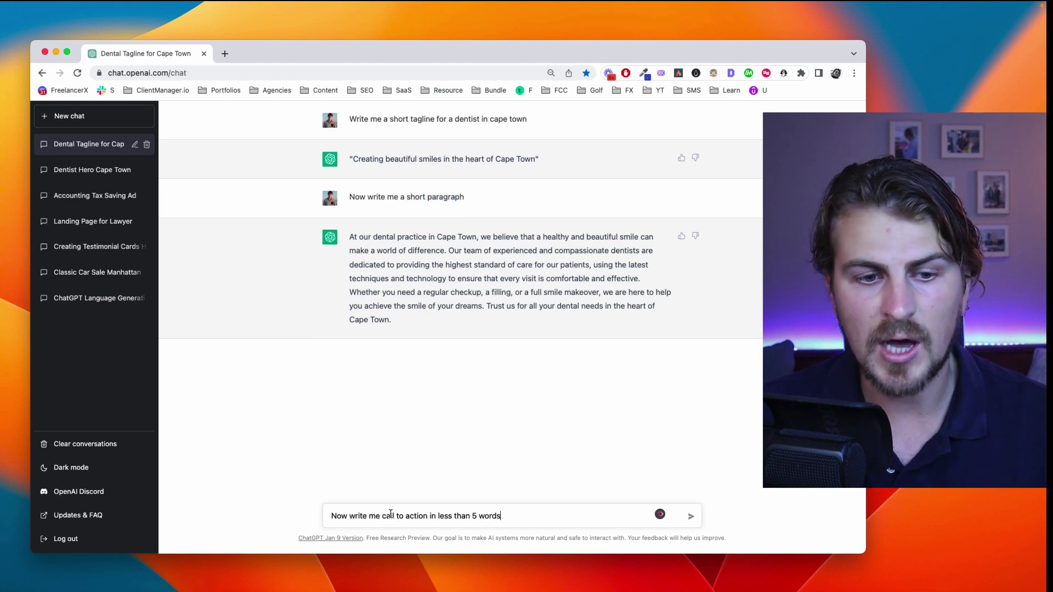
pyautogui.press('Return')
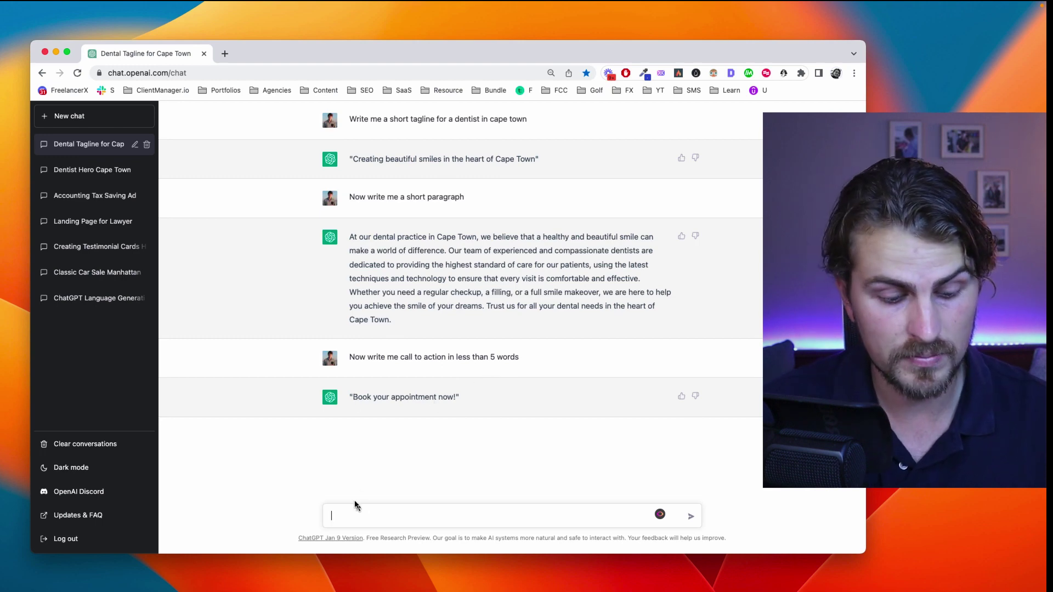
pyautogui.write('e me another one')
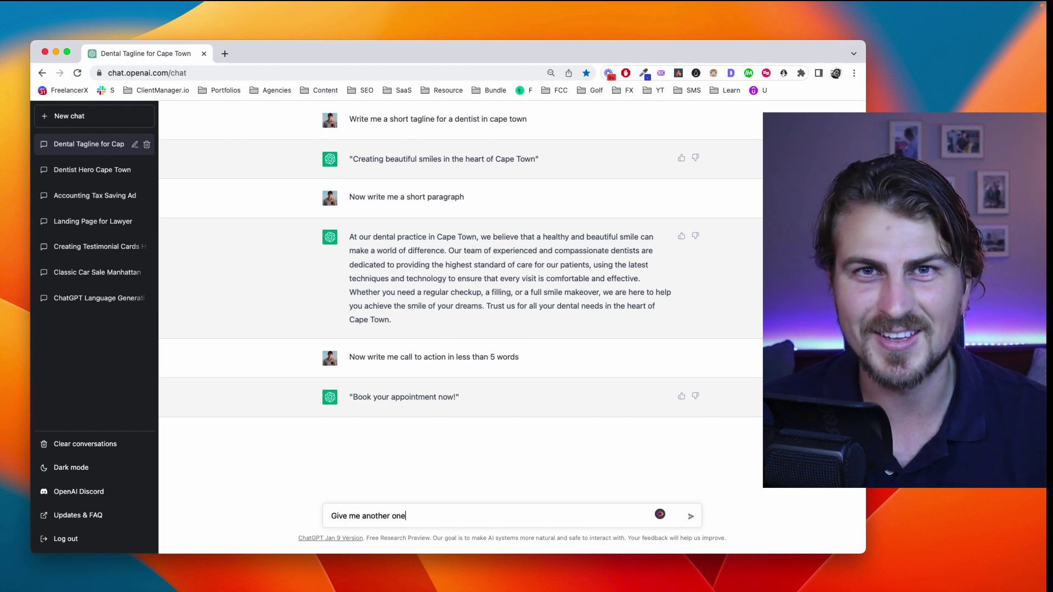
pyautogui.press('Return')
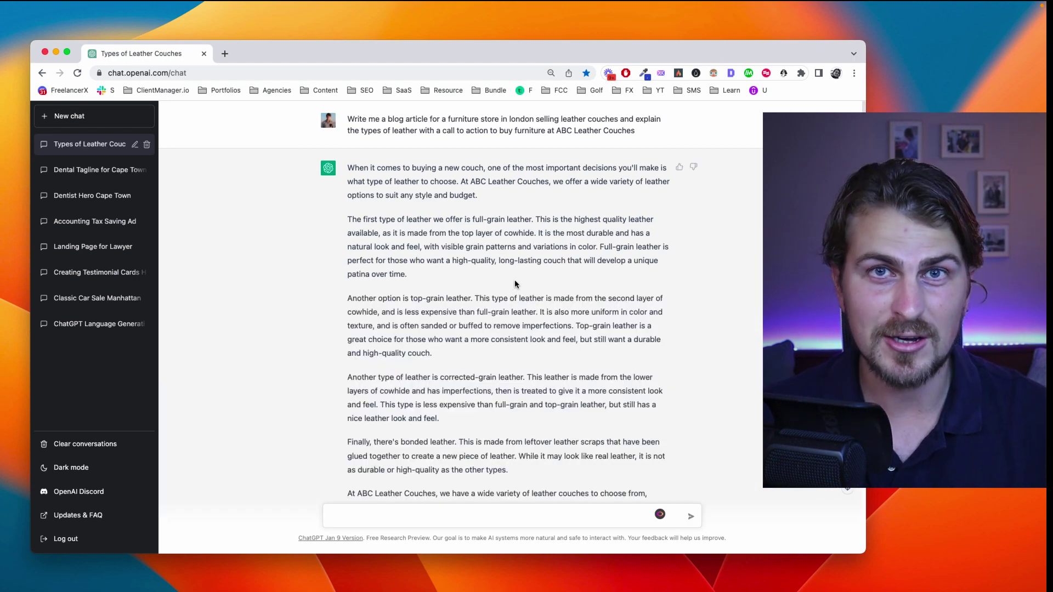
# Step: Look through the generated blog article on leather types for ABC Leather Couches, down to its closing call to action
pyautogui.scroll(-3, 514, 285)
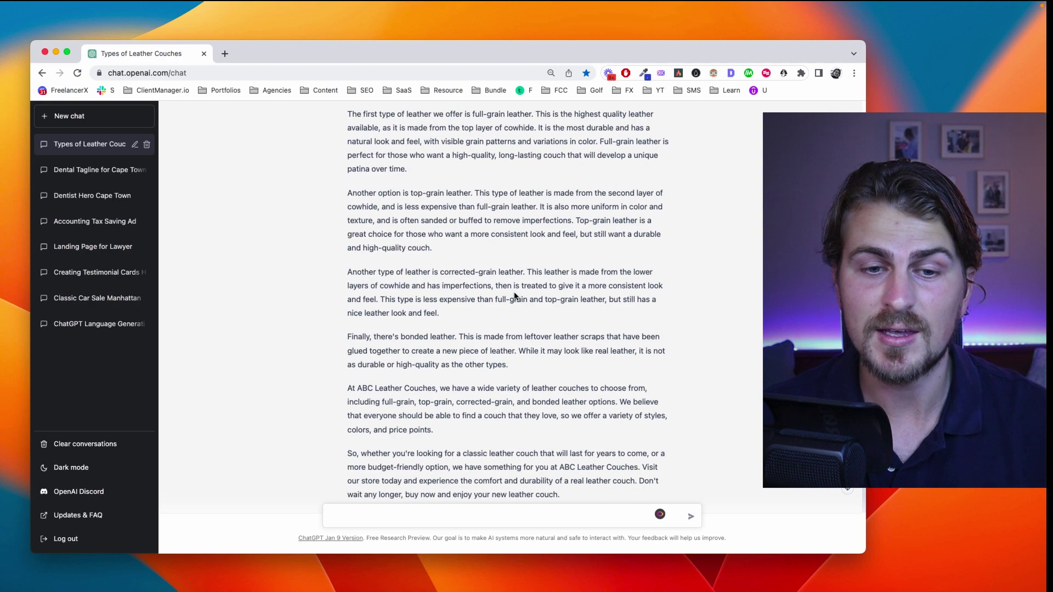
pyautogui.scroll(3, 511, 308)
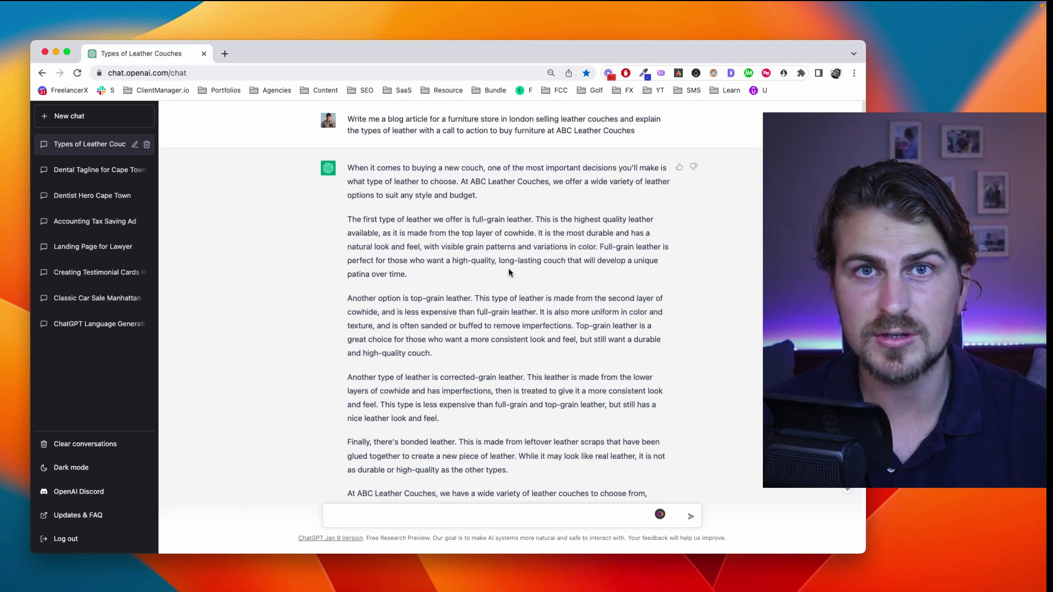
pyautogui.scroll(-3, 509, 271)
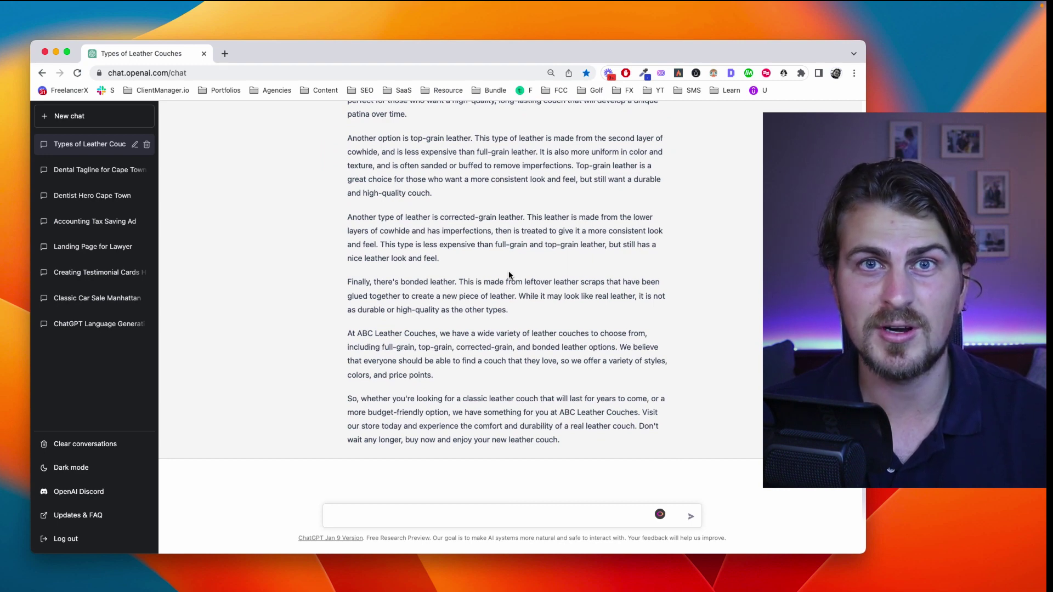
pyautogui.scroll(3, 509, 274)
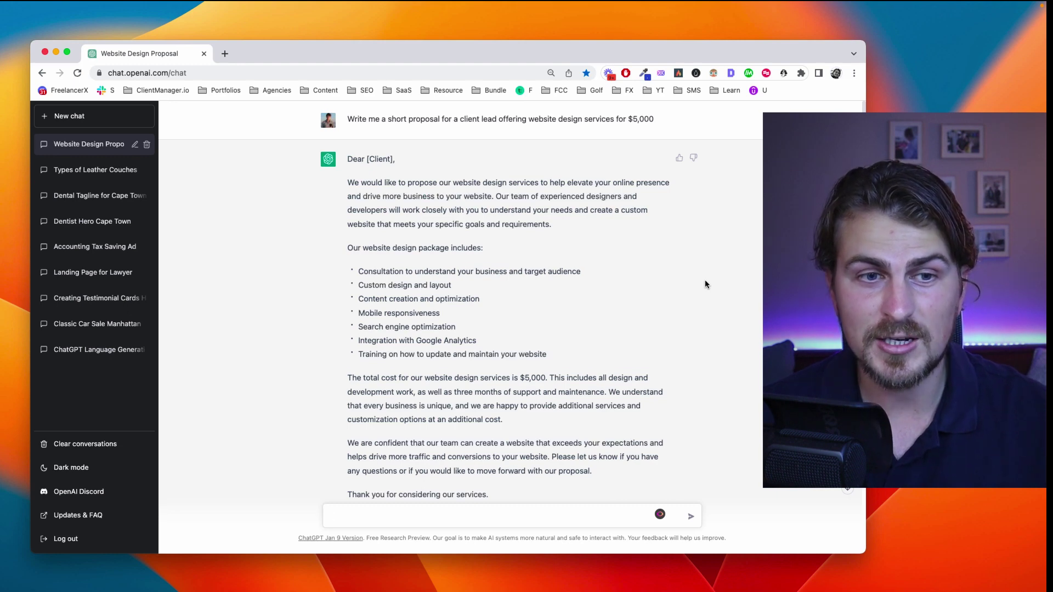
# Step: Review the prompt for a $5,000 website design proposal and the opening of the generated letter
pyautogui.scroll(-1, 705, 279)
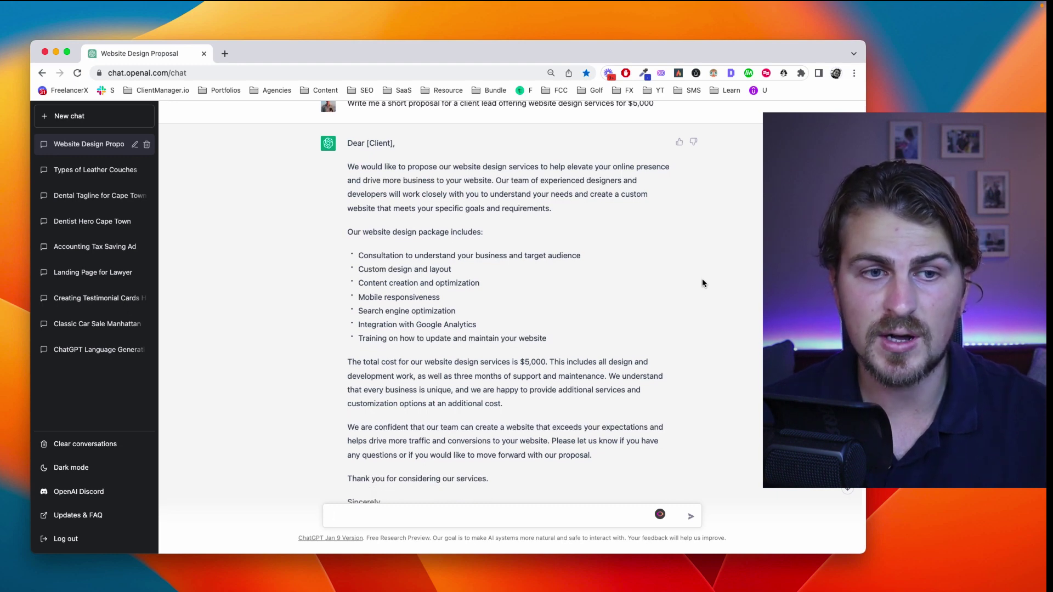
pyautogui.scroll(1, 700, 280)
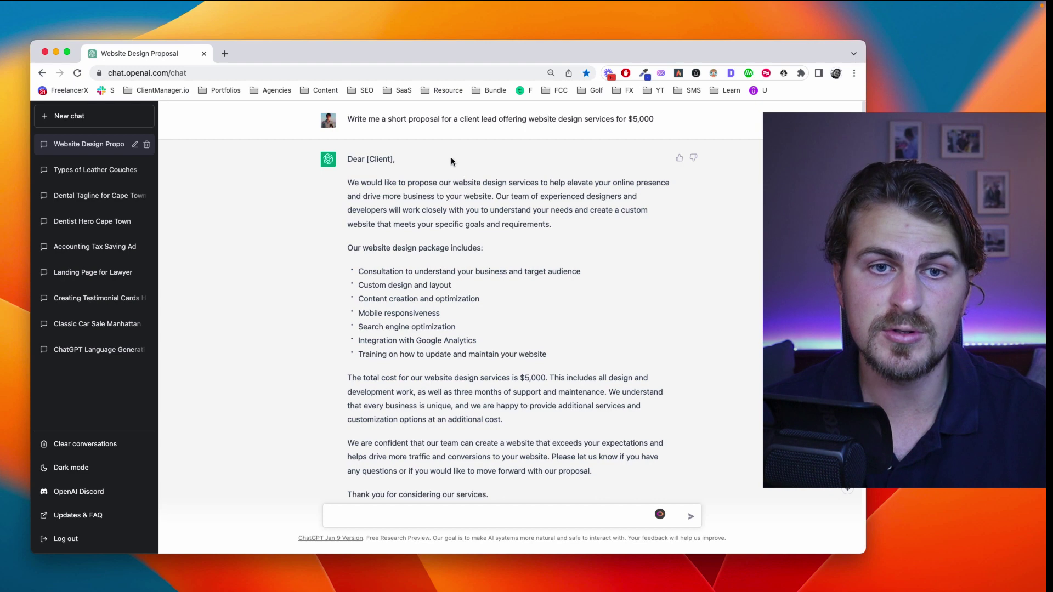
pyautogui.moveTo(421, 123); pyautogui.dragTo(562, 126)
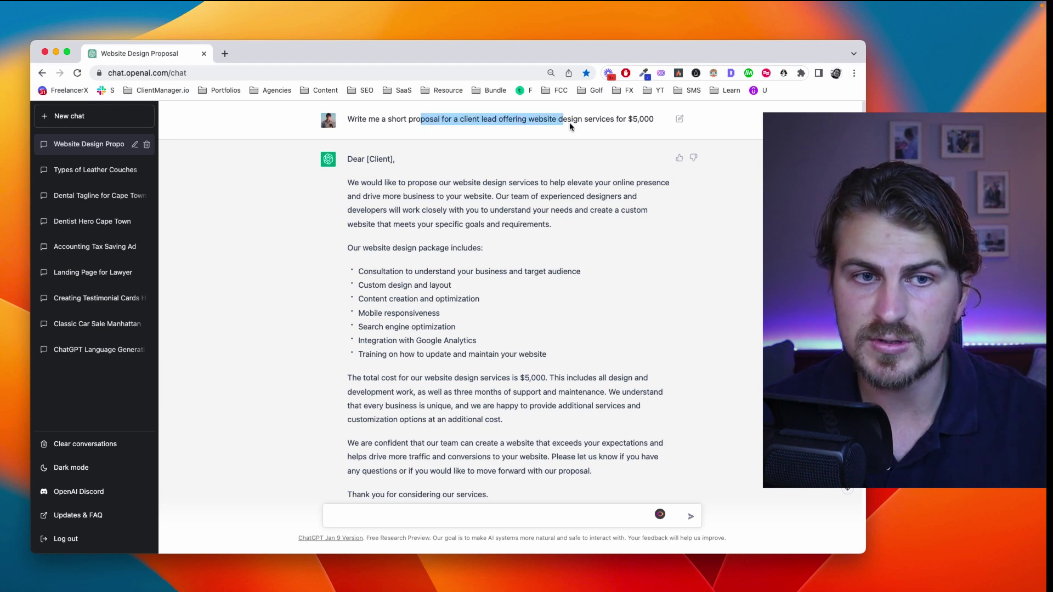
pyautogui.click(605, 284)
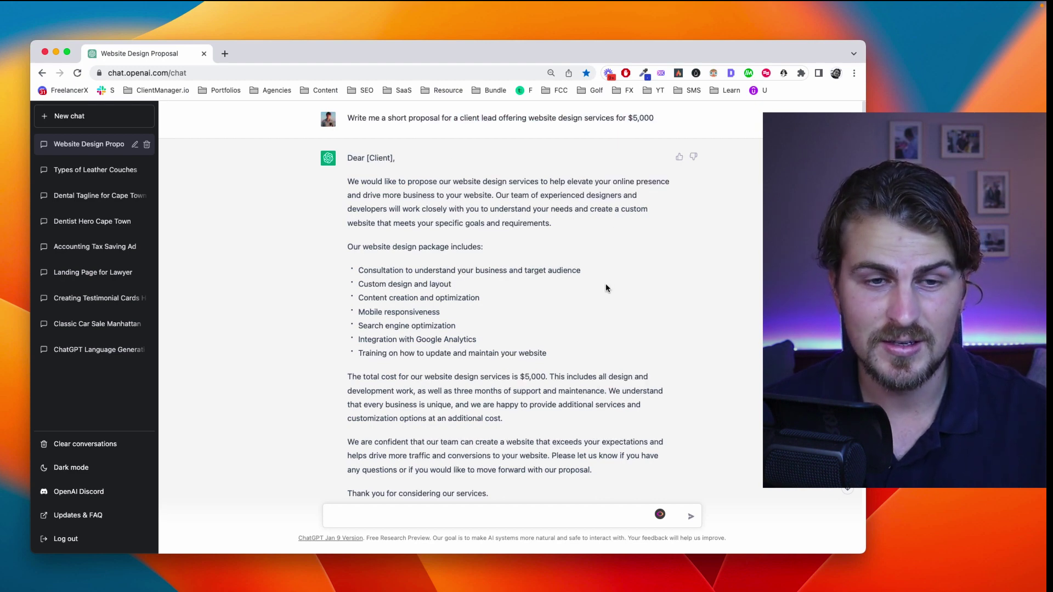
pyautogui.scroll(-1, 601, 288)
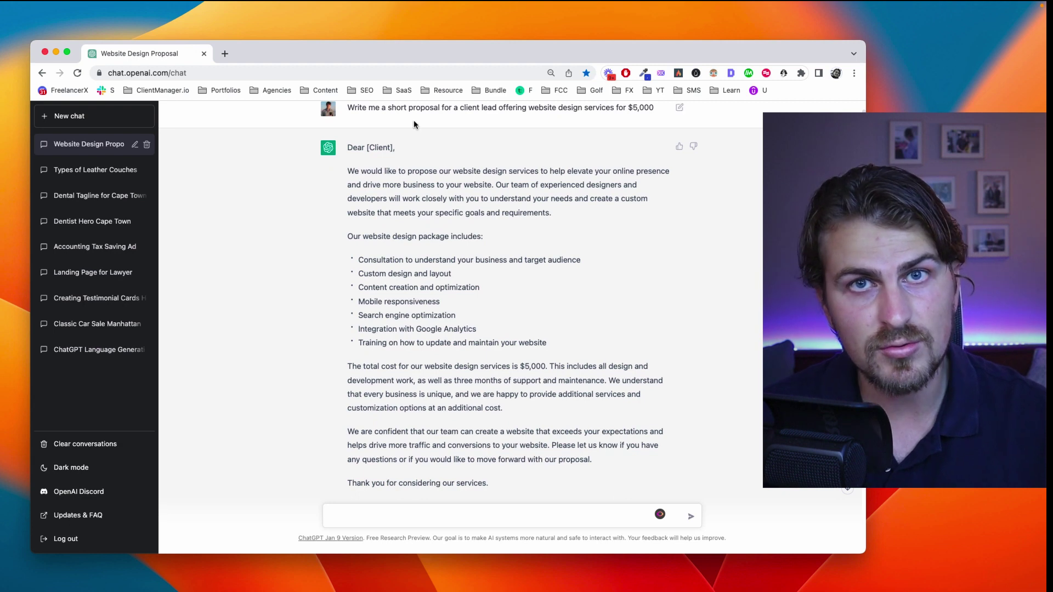
pyautogui.scroll(-1, 403, 238)
# Step: Read the list of services included in the proposal's website design package
pyautogui.moveTo(388, 224); pyautogui.dragTo(458, 248)
pyautogui.scroll(-3, 439, 312)
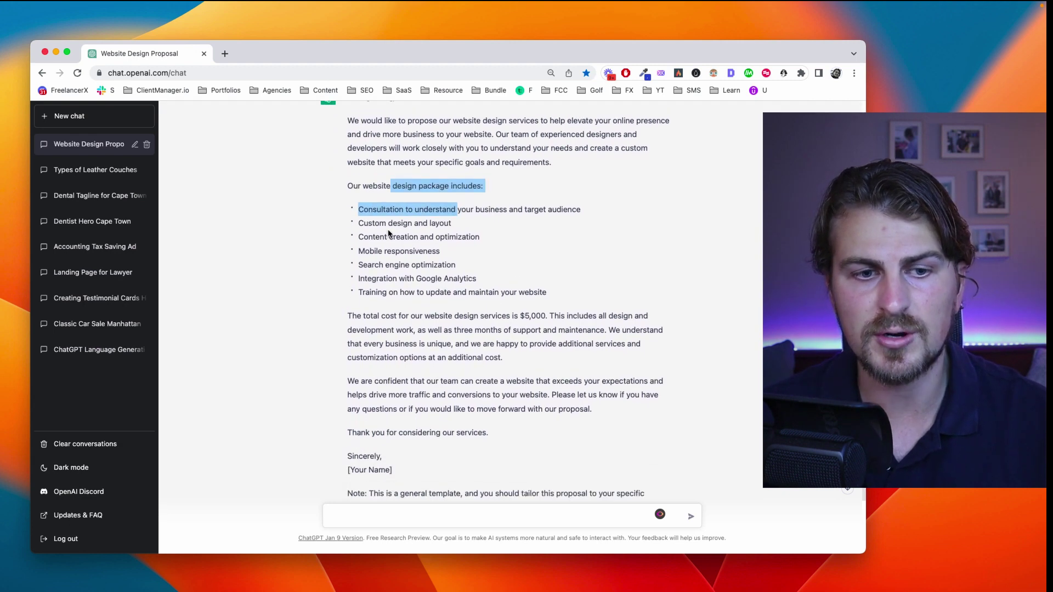
pyautogui.moveTo(388, 233); pyautogui.dragTo(431, 282)
pyautogui.click(424, 296)
pyautogui.scroll(-1, 411, 277)
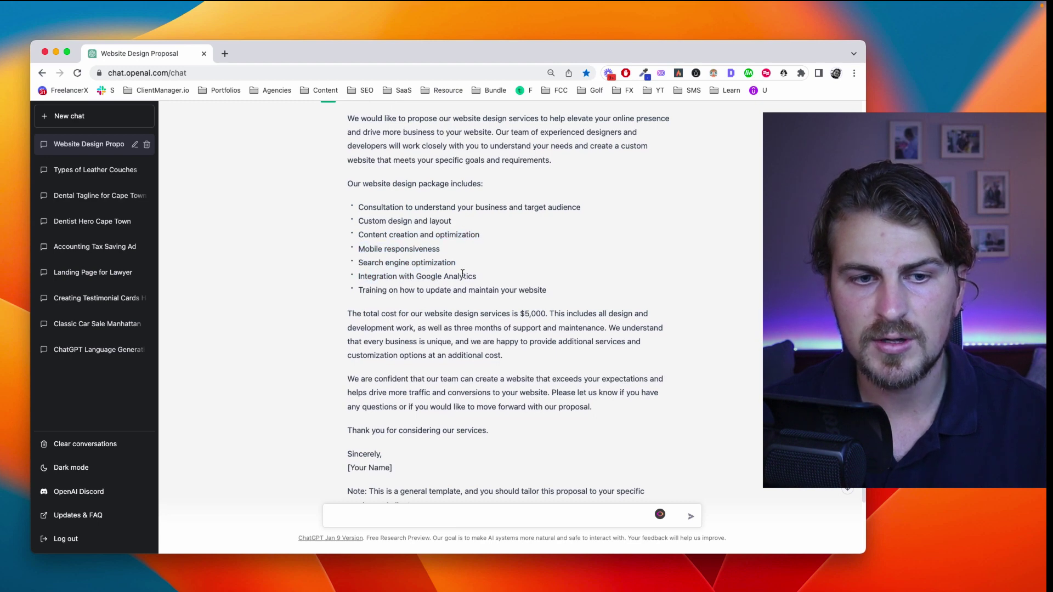
pyautogui.scroll(-1, 396, 311)
# Step: Read the proposal's pricing and support terms, its closing paragraphs and the note on tailoring the template
pyautogui.moveTo(402, 309); pyautogui.dragTo(457, 336)
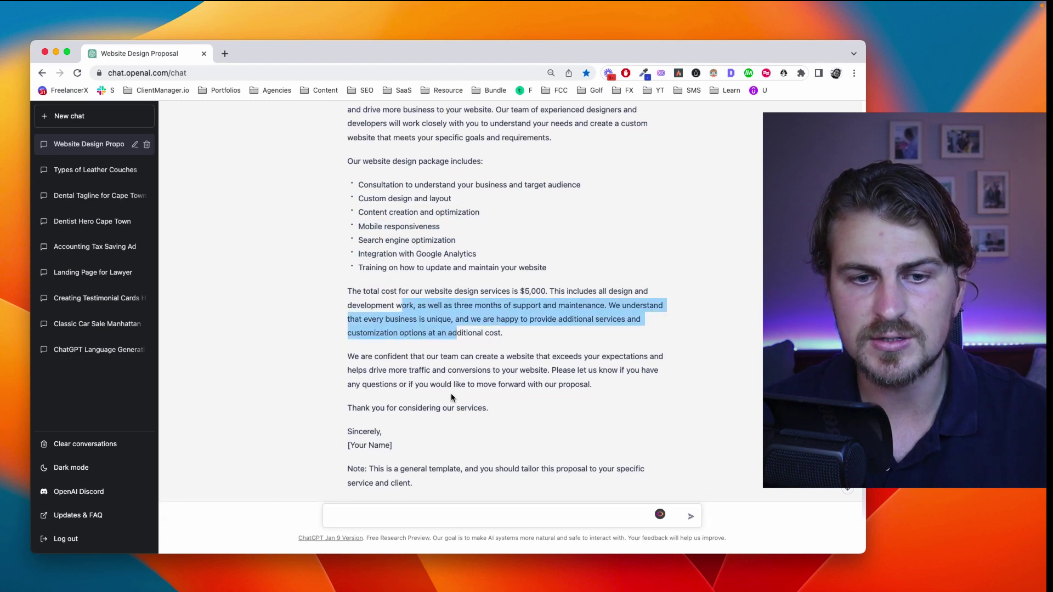
pyautogui.scroll(-1, 395, 356)
pyautogui.click(466, 356)
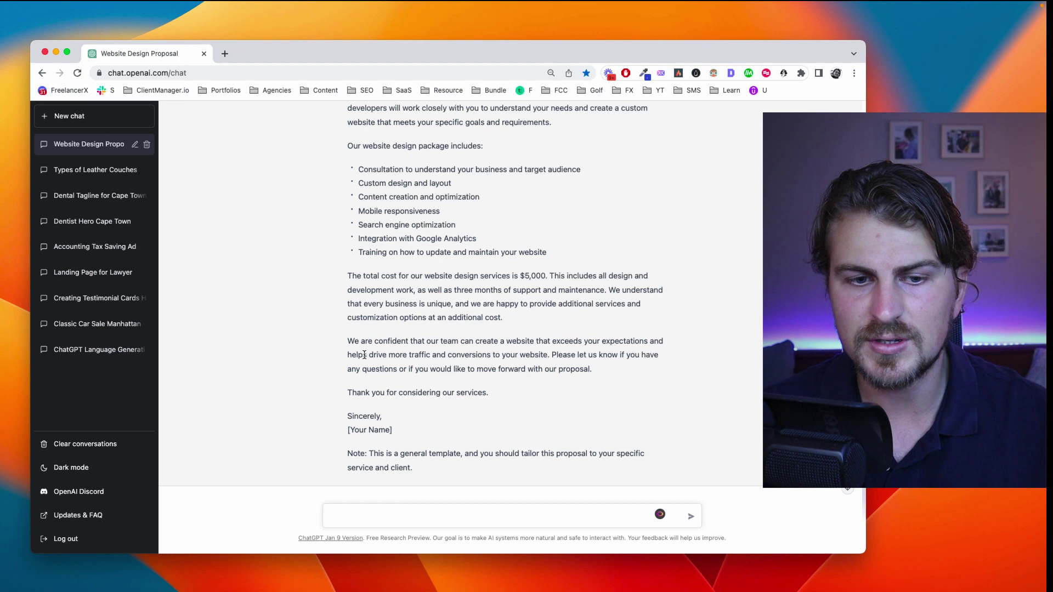
pyautogui.scroll(-1, 405, 384)
pyautogui.scroll(6, 483, 351)
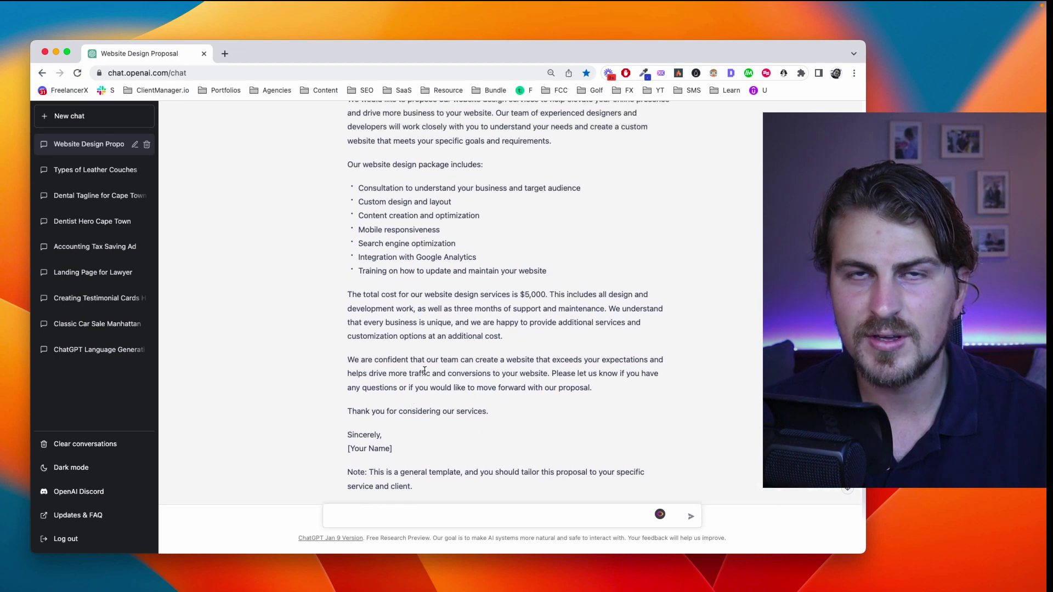
pyautogui.scroll(-3, 487, 372)
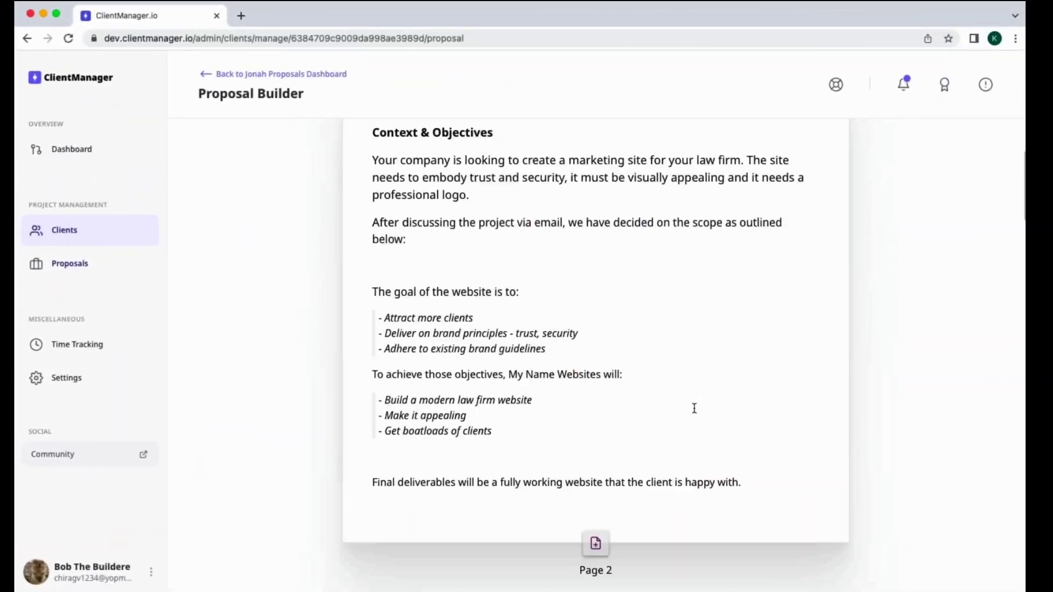
# Step: In ClientManager, open the client's signature at the end of the proposal and draw a signature
pyautogui.scroll(-15, 693, 406)
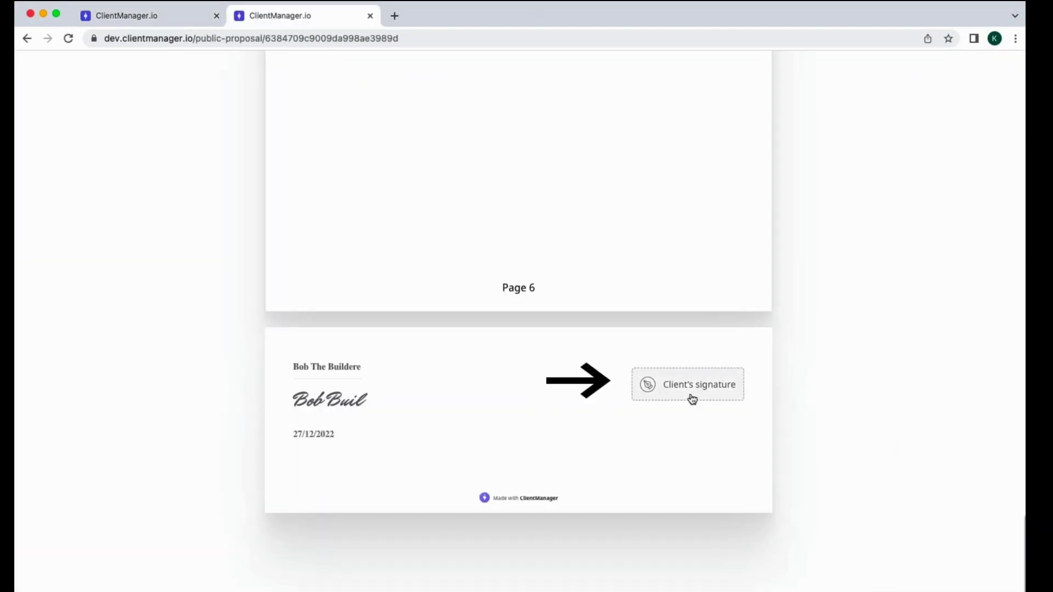
pyautogui.click(692, 398)
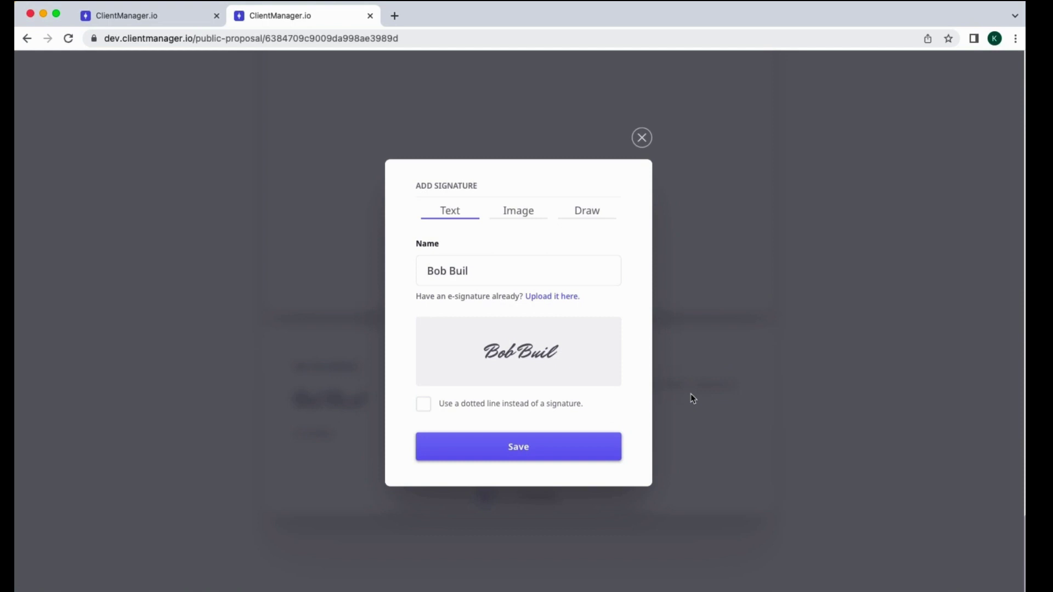
pyautogui.click(514, 211)
pyautogui.click(587, 252)
pyautogui.moveTo(489, 295)
pyautogui.mouseDown()
pyautogui.moveTo(466, 350)
pyautogui.moveTo(559, 310)
pyautogui.mouseUp()
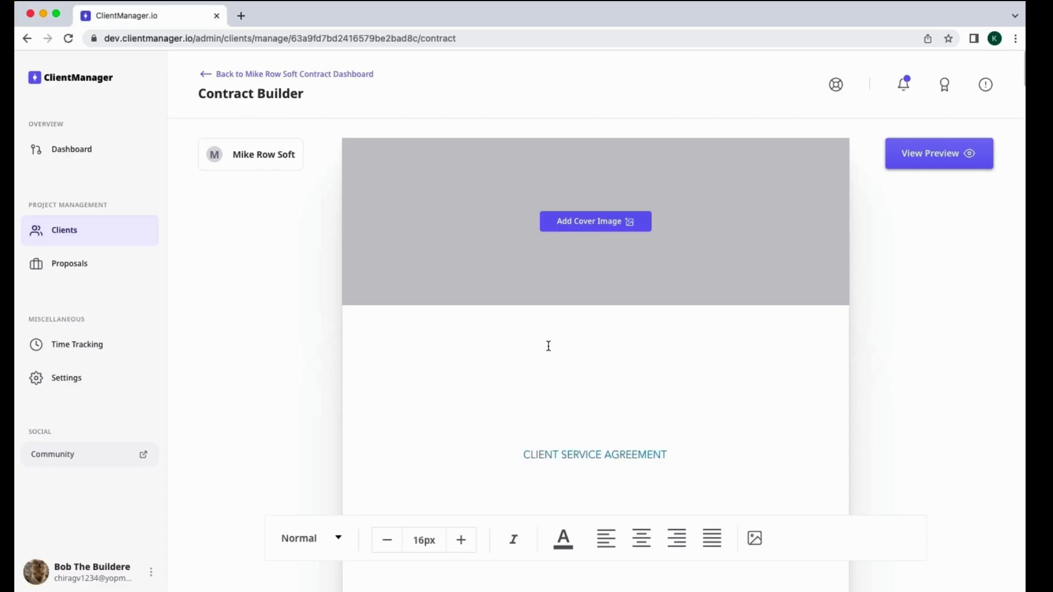
# Step: Look through the client service agreement in the Contract Builder
pyautogui.scroll(-20, 548, 346)
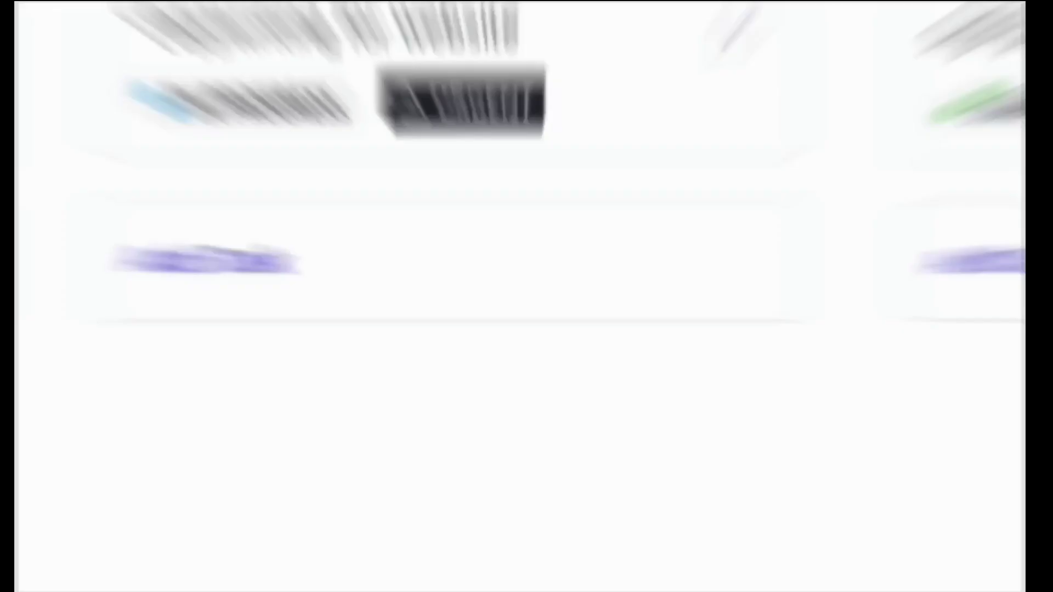
pyautogui.click(479, 230)
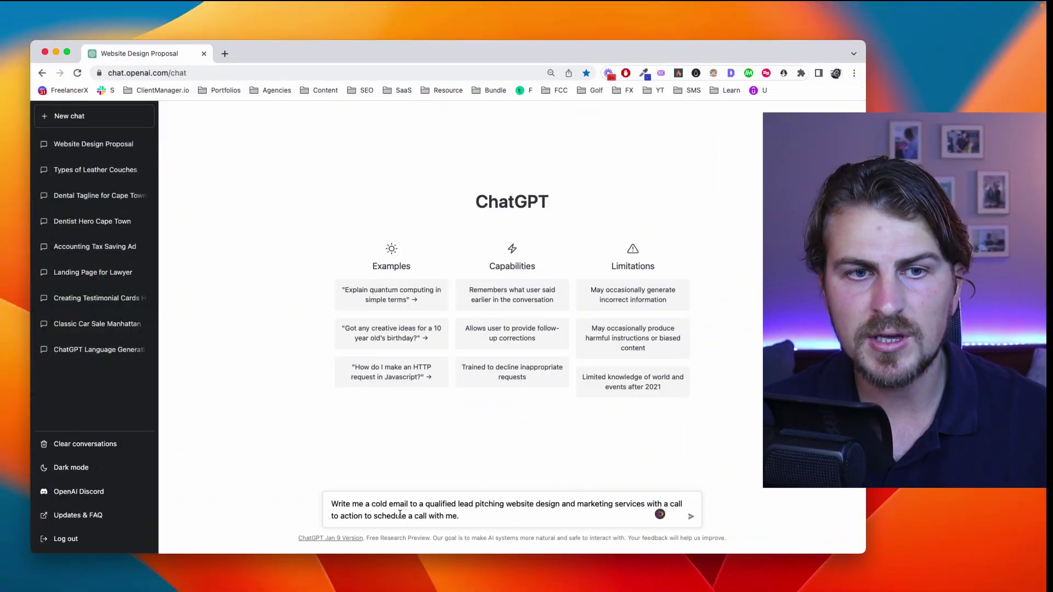
# Step: Back in ChatGPT, submit the prompt for a cold email pitching website design and marketing services with a call to action to schedule a call
pyautogui.press('Return')
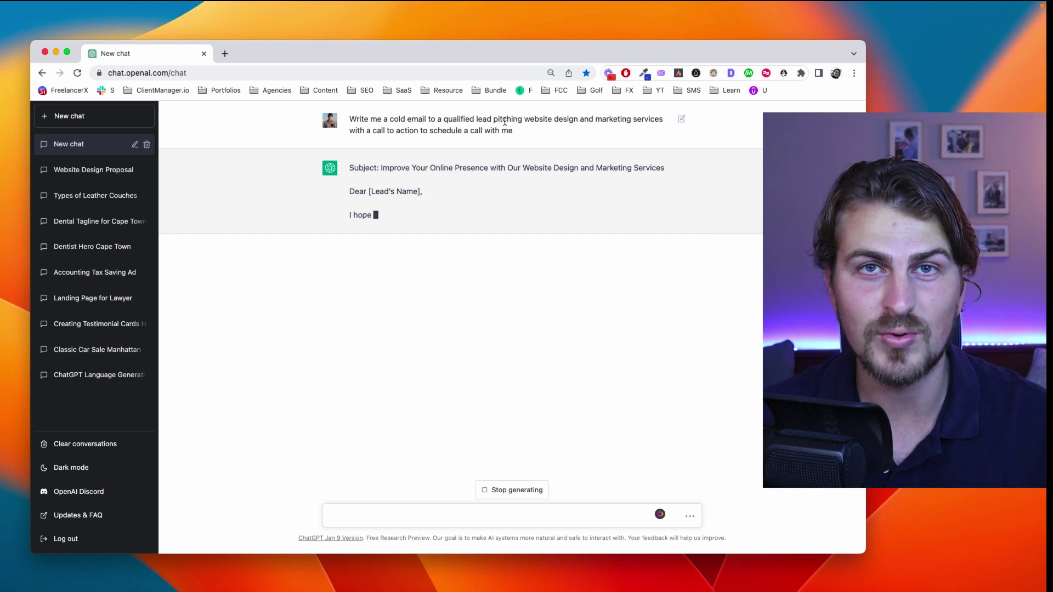
pyautogui.moveTo(386, 131); pyautogui.dragTo(458, 140)
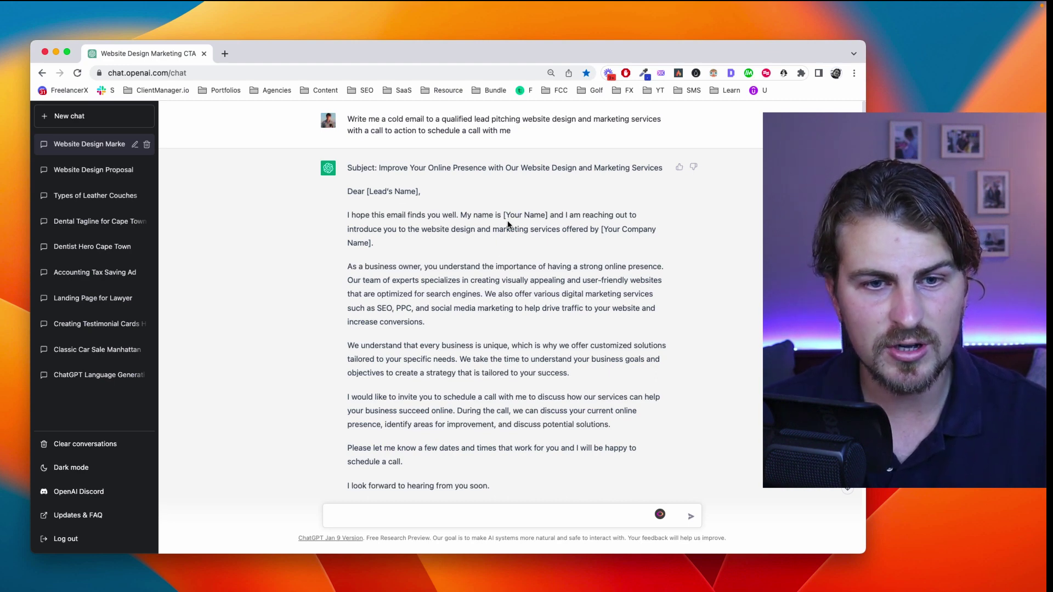
# Step: Read through the generated cold email, from the subject line and introduction to the call invitation and the P.S
pyautogui.moveTo(348, 168); pyautogui.dragTo(661, 171)
pyautogui.click(635, 201)
pyautogui.moveTo(358, 191); pyautogui.dragTo(518, 256)
pyautogui.scroll(-2, 494, 263)
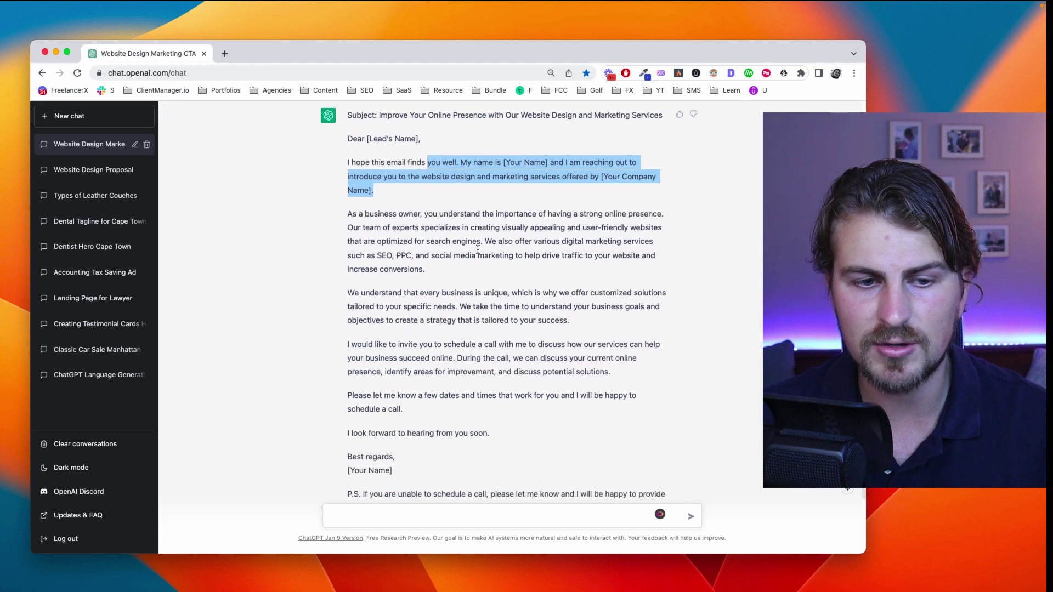
pyautogui.scroll(-3, 391, 238)
pyautogui.moveTo(387, 174); pyautogui.dragTo(463, 357)
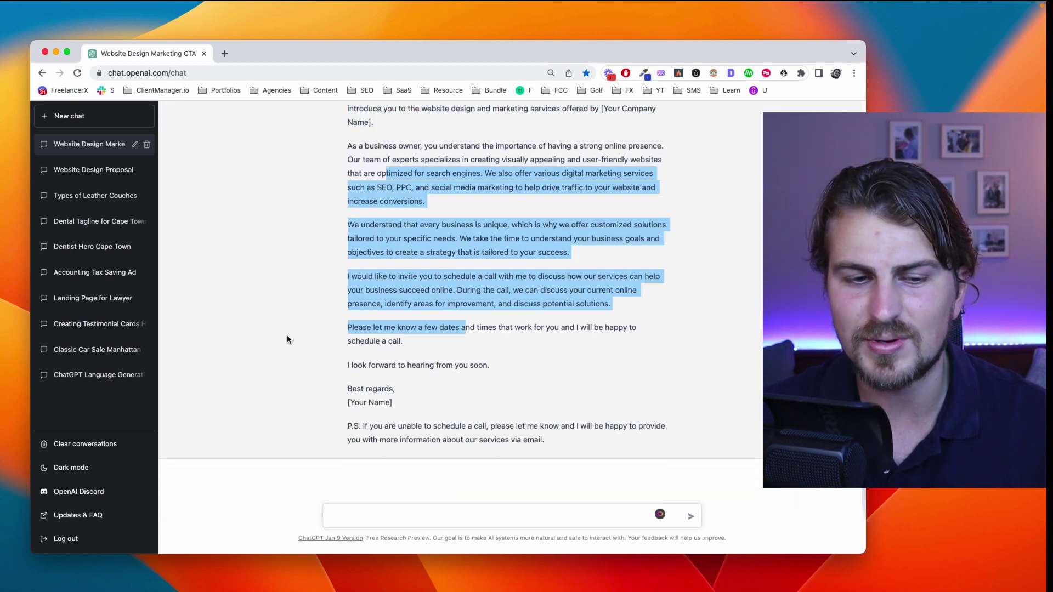
pyautogui.moveTo(352, 426); pyautogui.dragTo(486, 434)
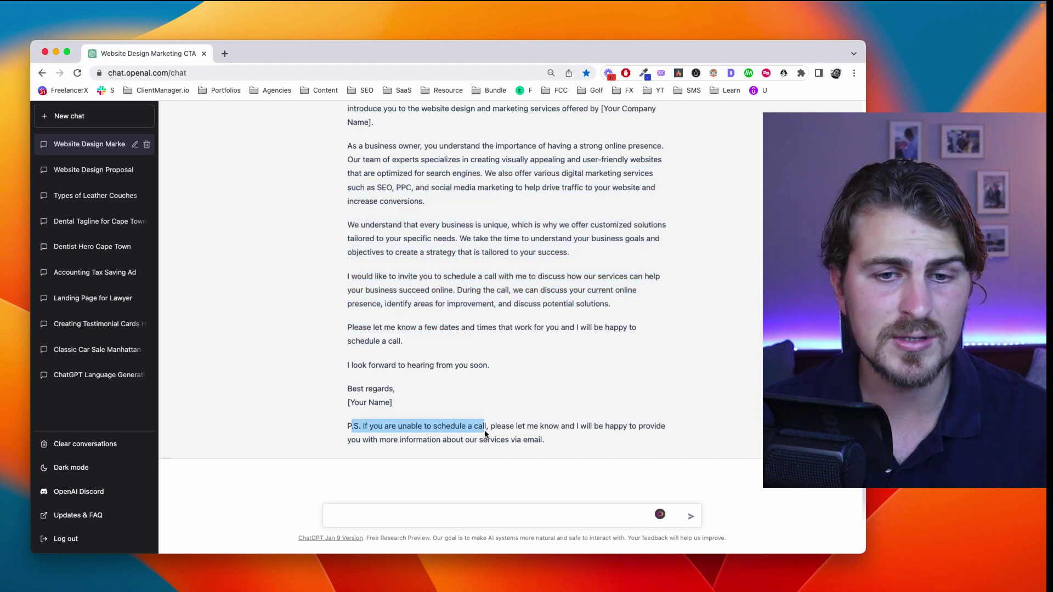
pyautogui.click(447, 430)
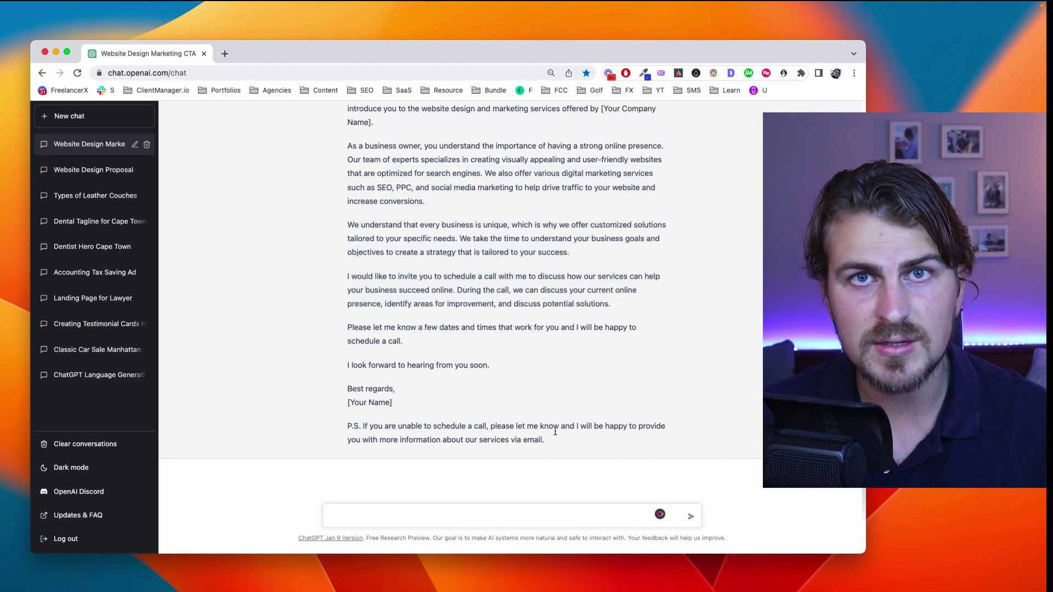
pyautogui.moveTo(555, 432); pyautogui.dragTo(548, 441)
pyautogui.click(522, 403)
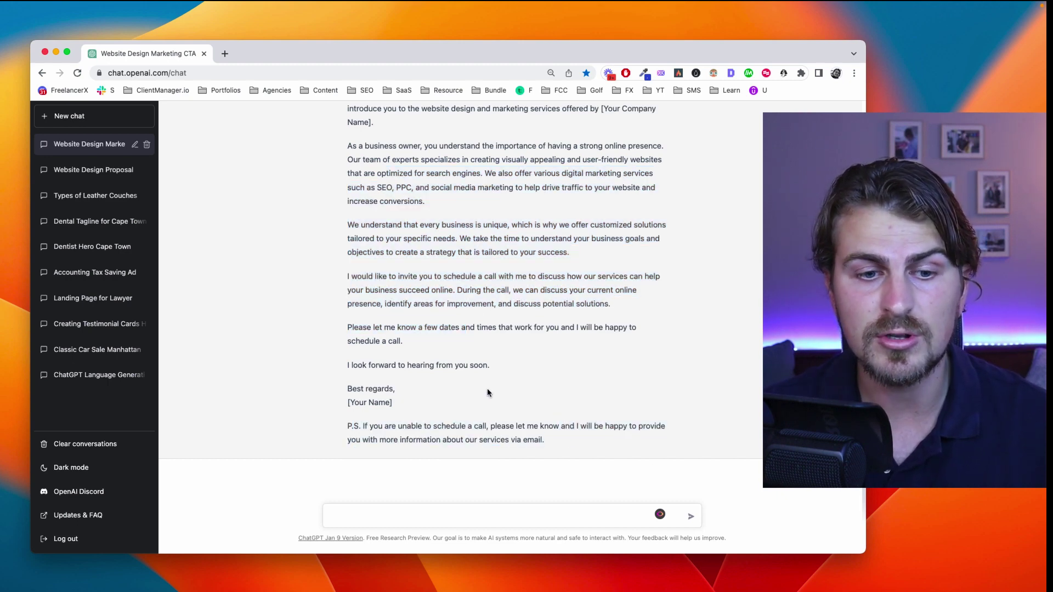
pyautogui.scroll(4, 403, 202)
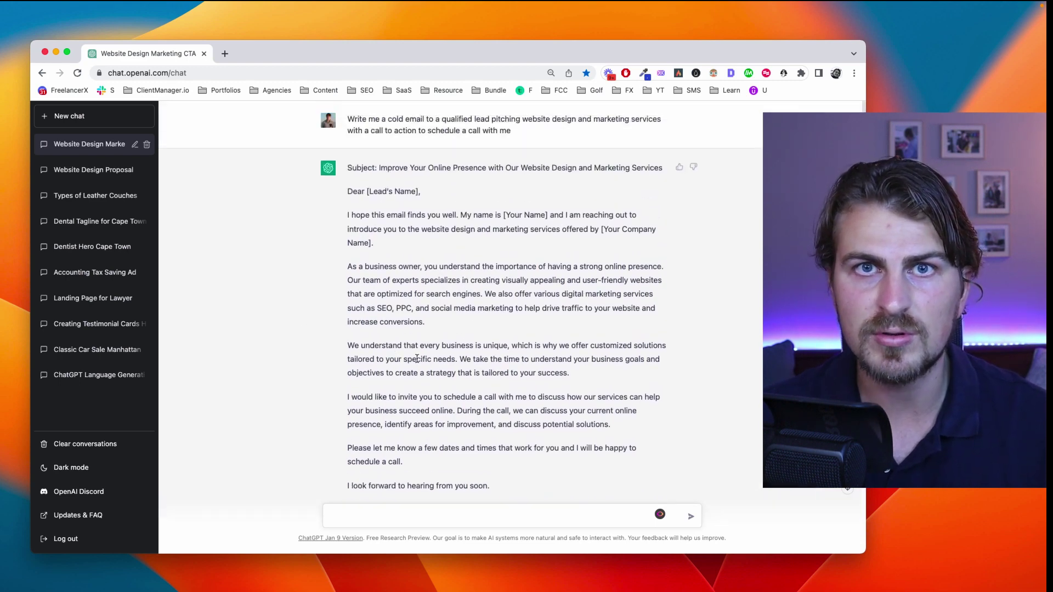
pyautogui.scroll(-4, 416, 359)
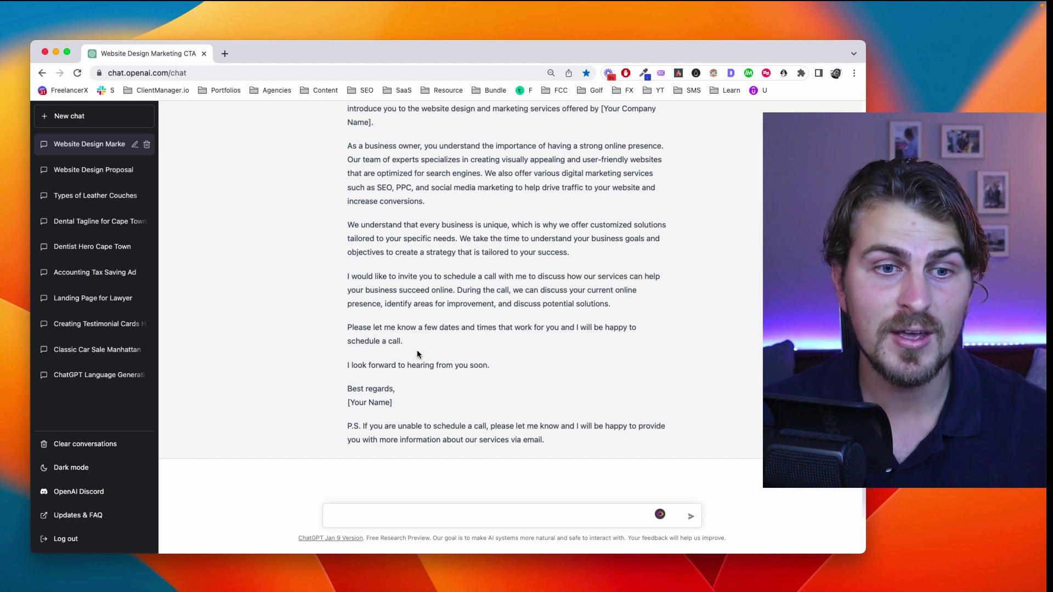
pyautogui.scroll(4, 466, 360)
pyautogui.scroll(1, 466, 360)
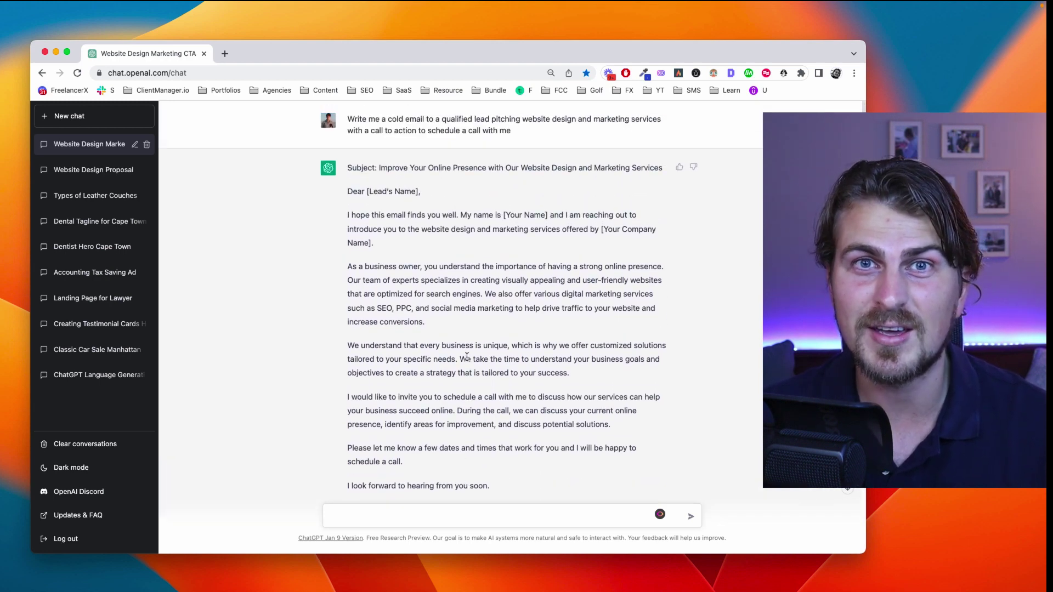
pyautogui.scroll(-4, 450, 336)
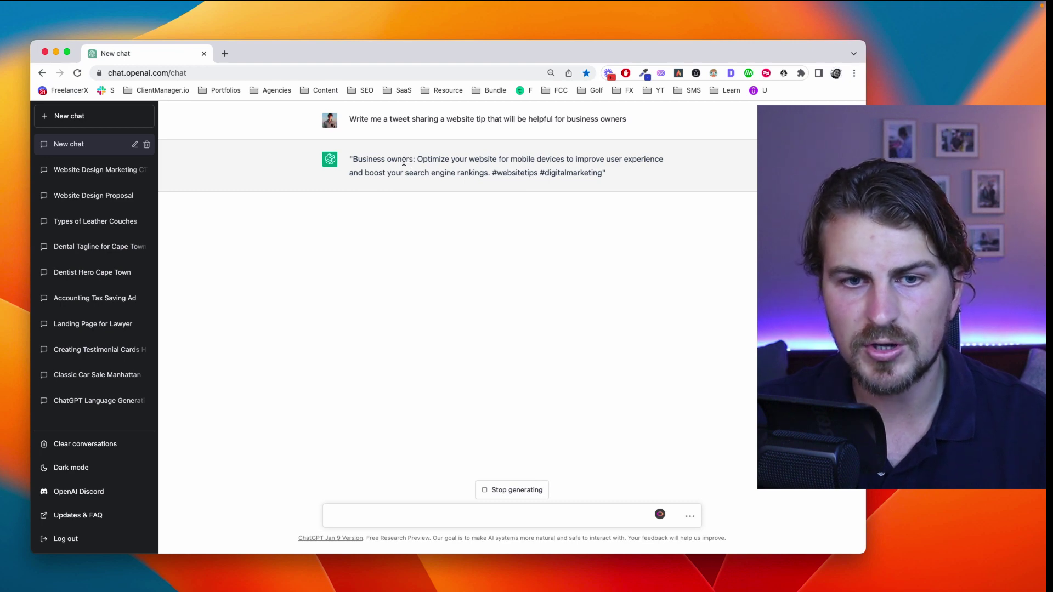
# Step: Read through the generated tweet with the website tip for business owners, including its hashtags
pyautogui.moveTo(413, 159); pyautogui.dragTo(350, 159)
pyautogui.click(517, 148)
pyautogui.moveTo(544, 157); pyautogui.dragTo(633, 169)
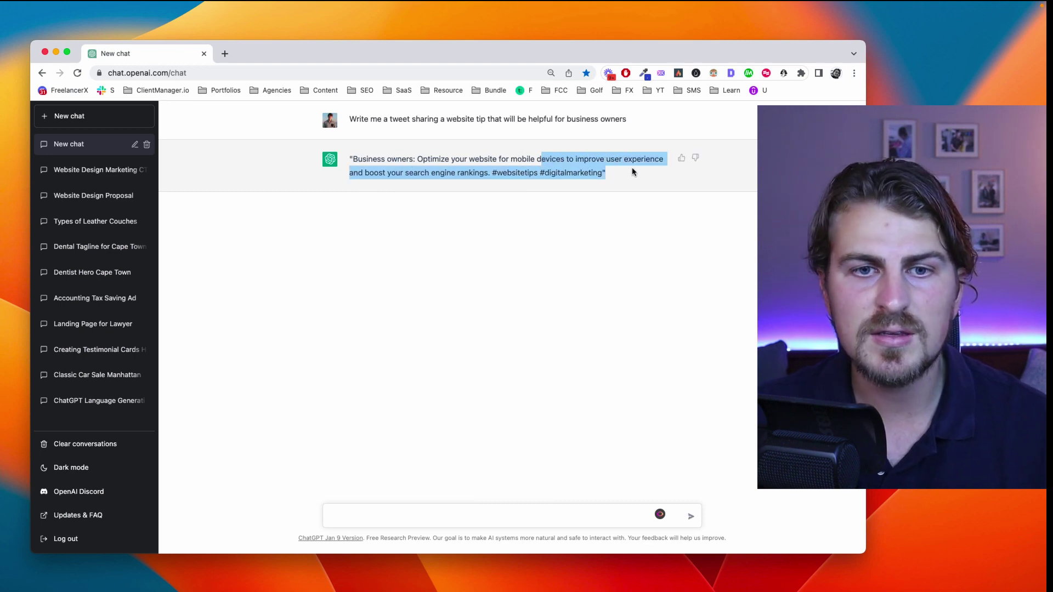
pyautogui.click(624, 162)
pyautogui.doubleClick(417, 173)
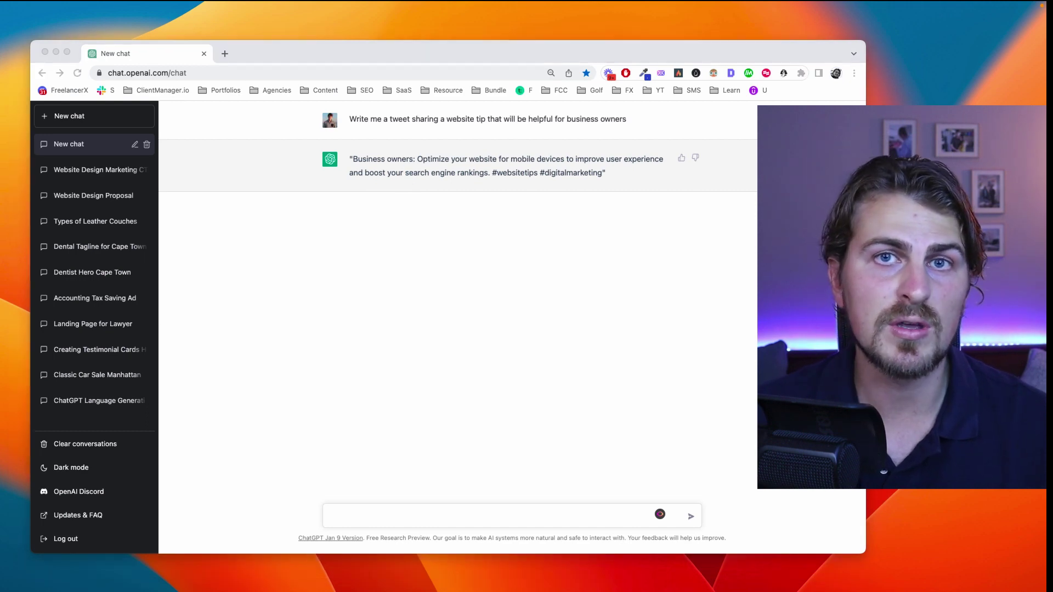
# Step: In the same chat, request a LinkedIn post for a lawyer explaining how GDPR works in less than 300 characters
pyautogui.click(466, 517)
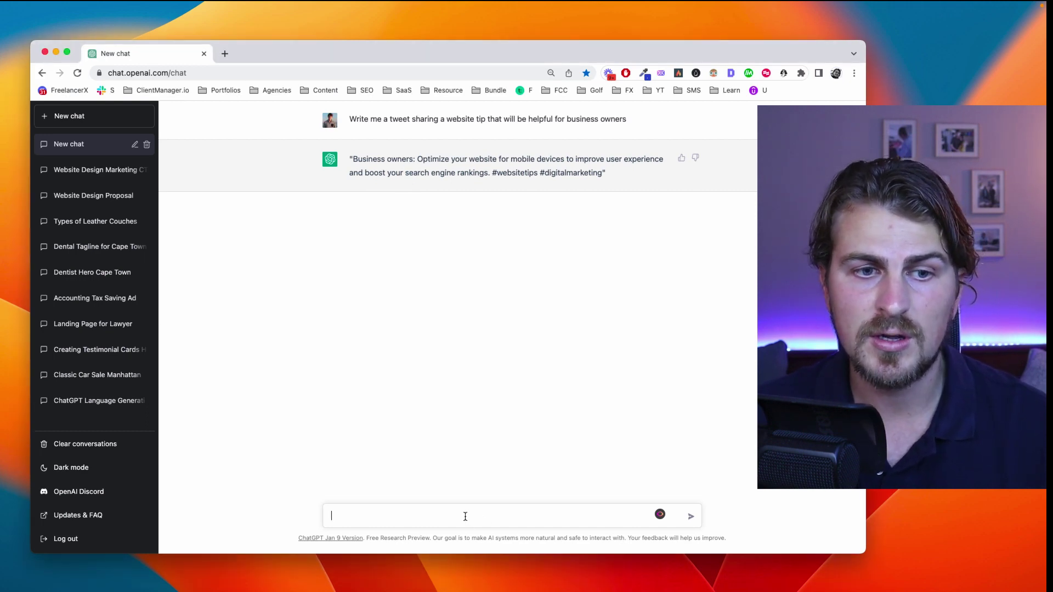
pyautogui.write('Write me a linkedin post for a lawyer explaining how GDPR works in less than 300 characters')
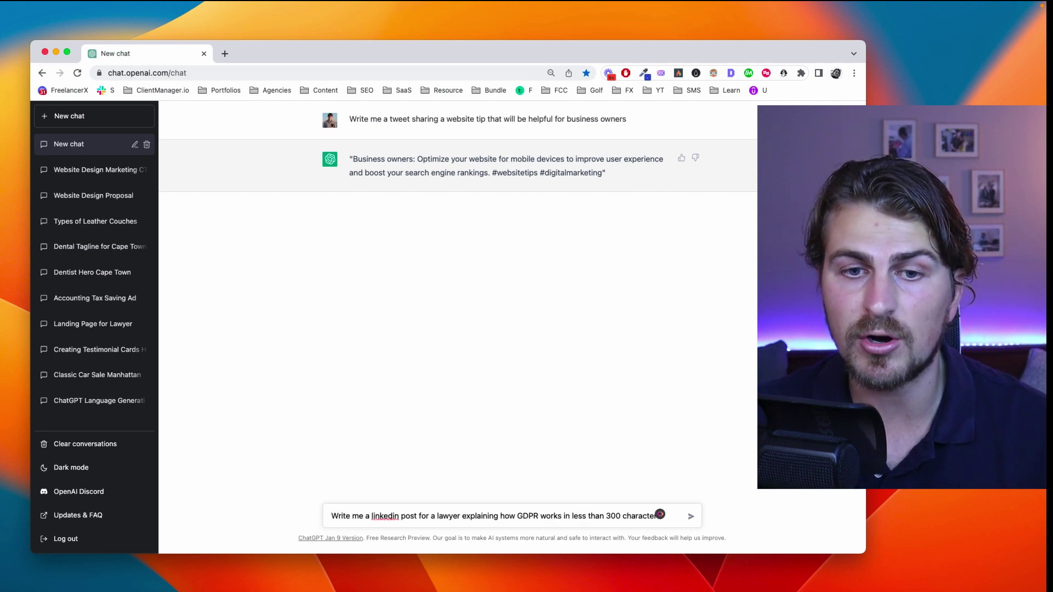
pyautogui.press('Return')
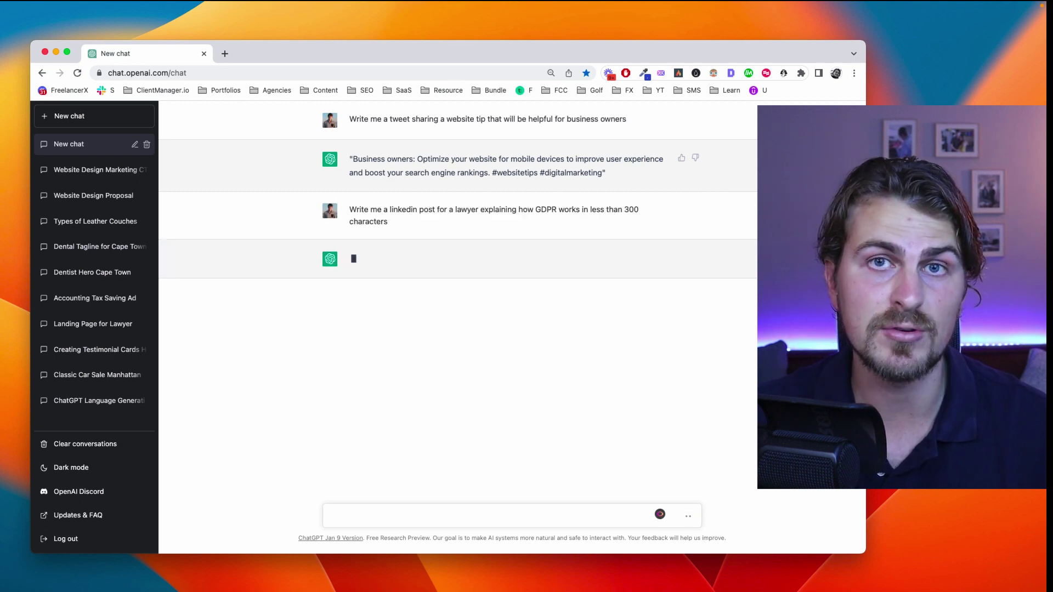
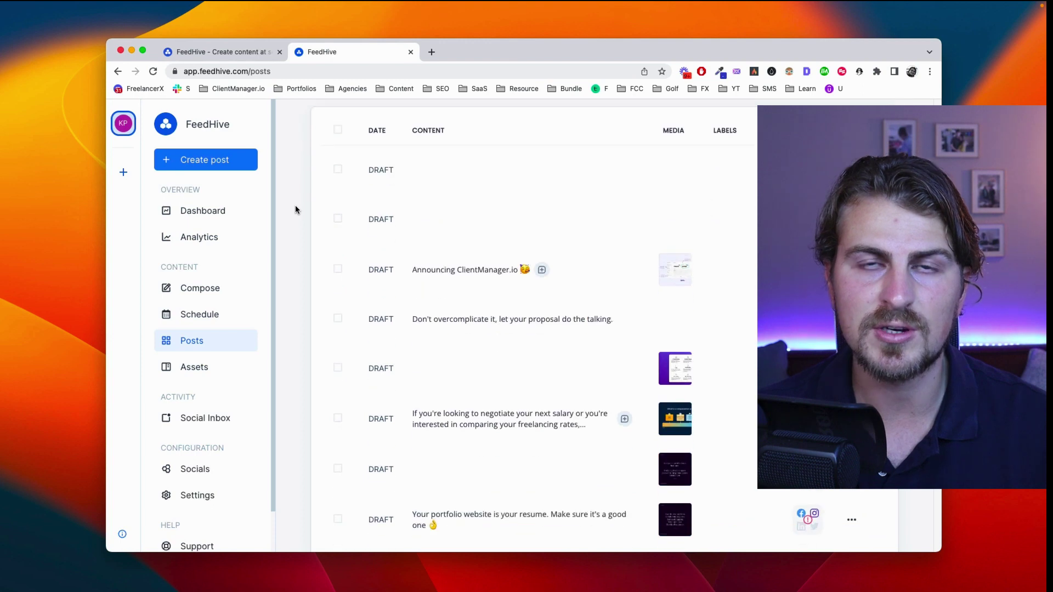
# Step: In FeedHive, look at the weekly post schedule and the connected social accounts
pyautogui.click(229, 315)
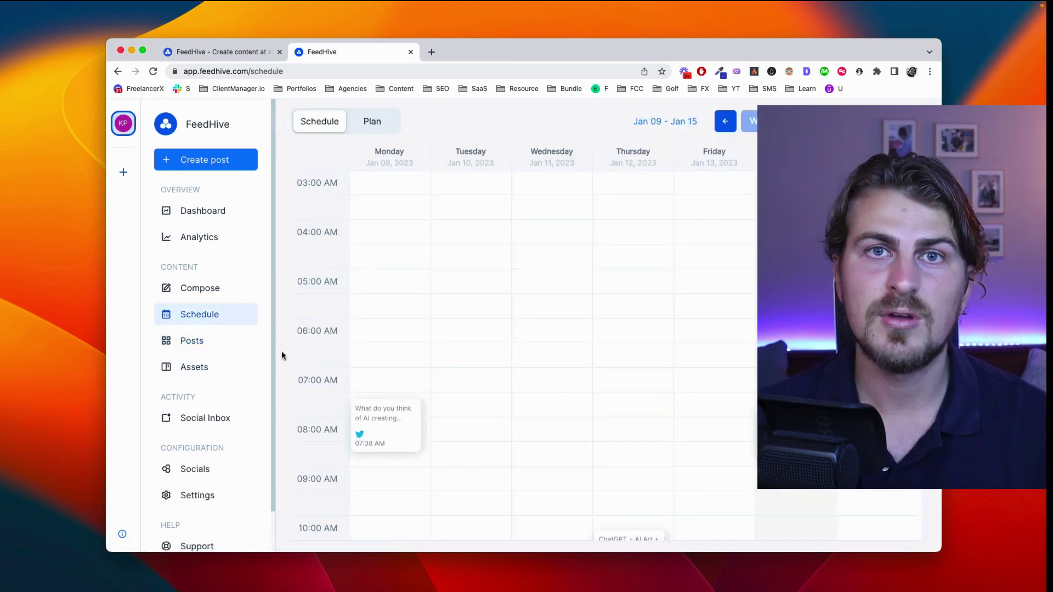
pyautogui.click(214, 469)
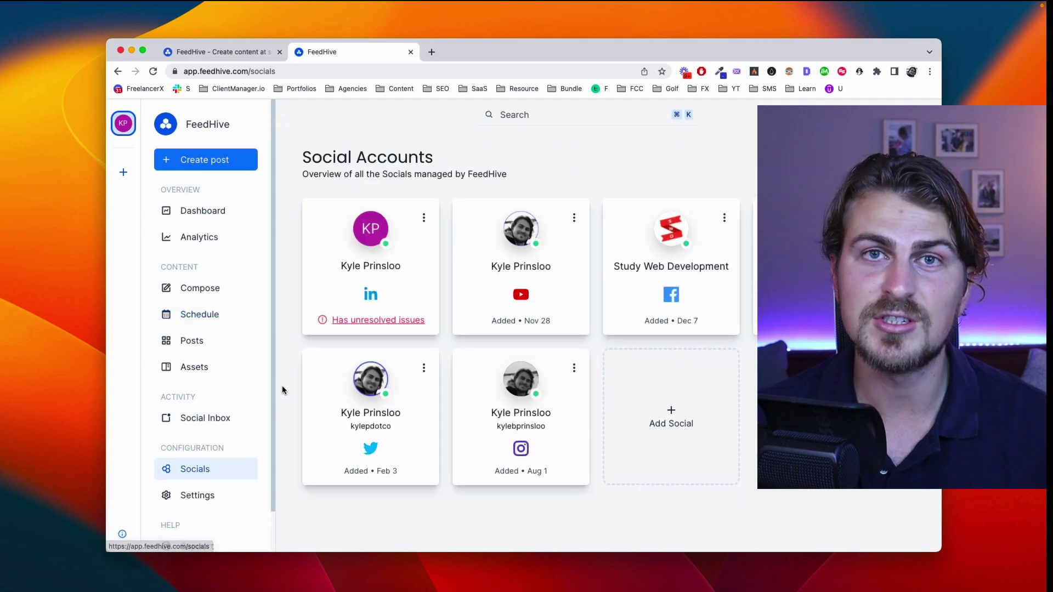
pyautogui.click(206, 316)
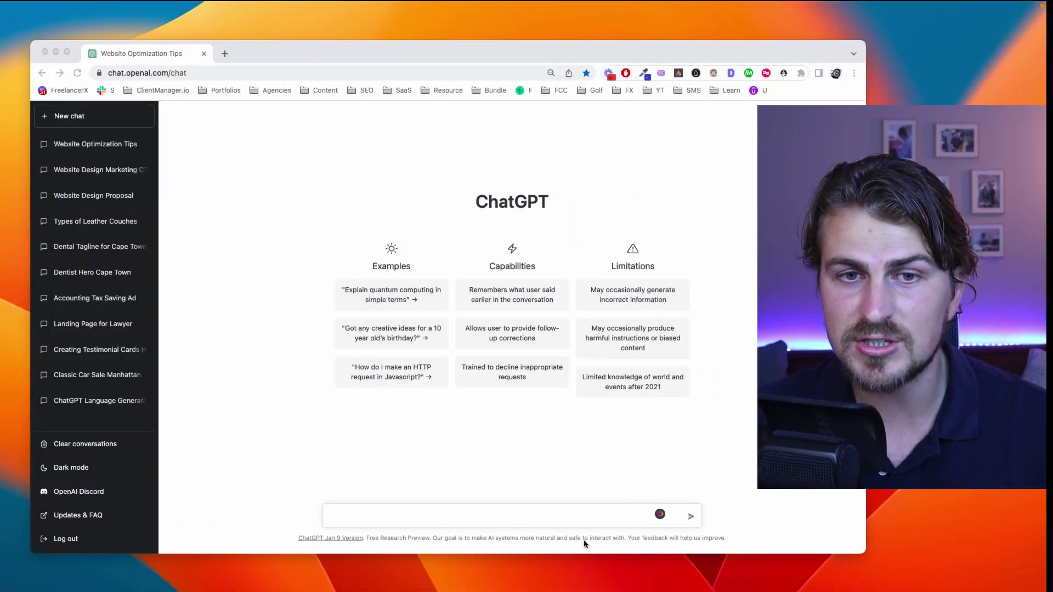
# Step: Back in ChatGPT, ask for 10 ideas costing less than $1,000 to get clients and grow a freelance web design agency this year
pyautogui.click(479, 511)
pyautogui.write('I want to grow my freelance web design agency this year. Give me 10 ideas I could do to get clients that will cost me less than $1,000.')
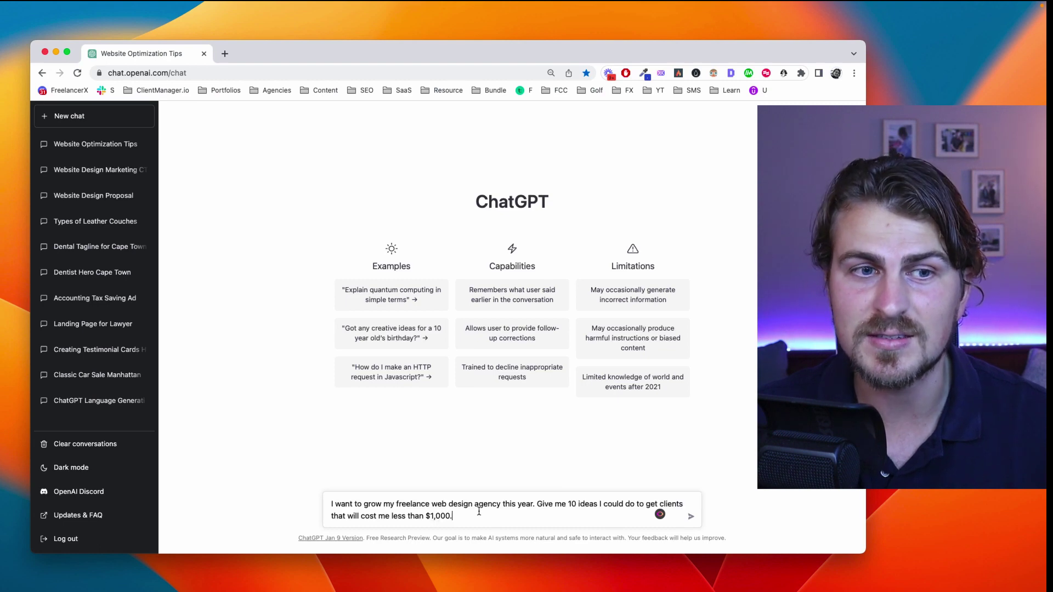
pyautogui.press('Return')
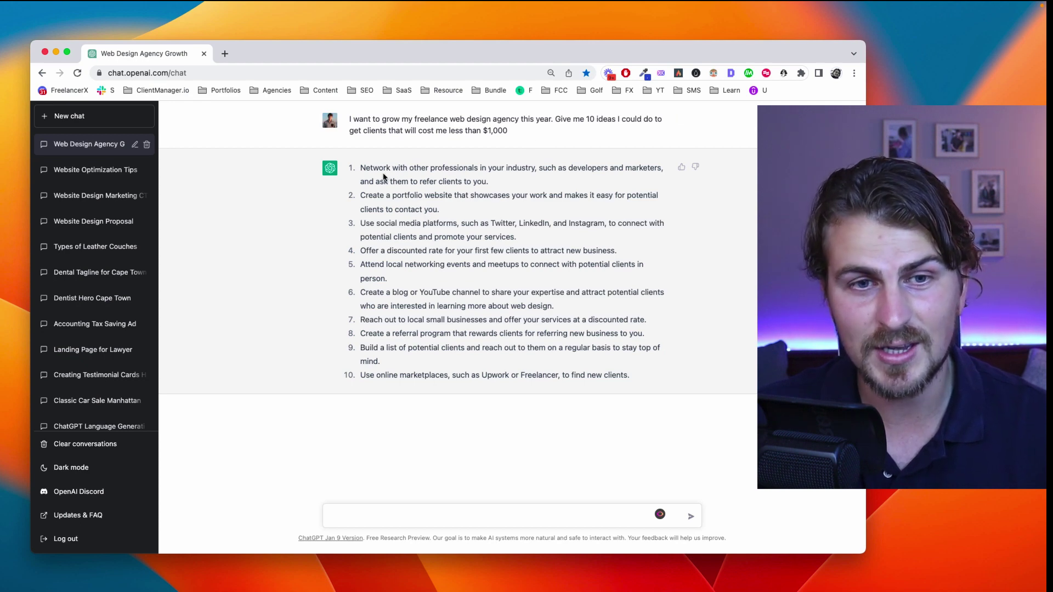
# Step: Read through the list of client acquisition ideas, from networking and portfolio website to the blog and referral program
pyautogui.moveTo(405, 167); pyautogui.dragTo(457, 169)
pyautogui.moveTo(393, 196); pyautogui.dragTo(484, 252)
pyautogui.click(623, 251)
pyautogui.doubleClick(378, 263)
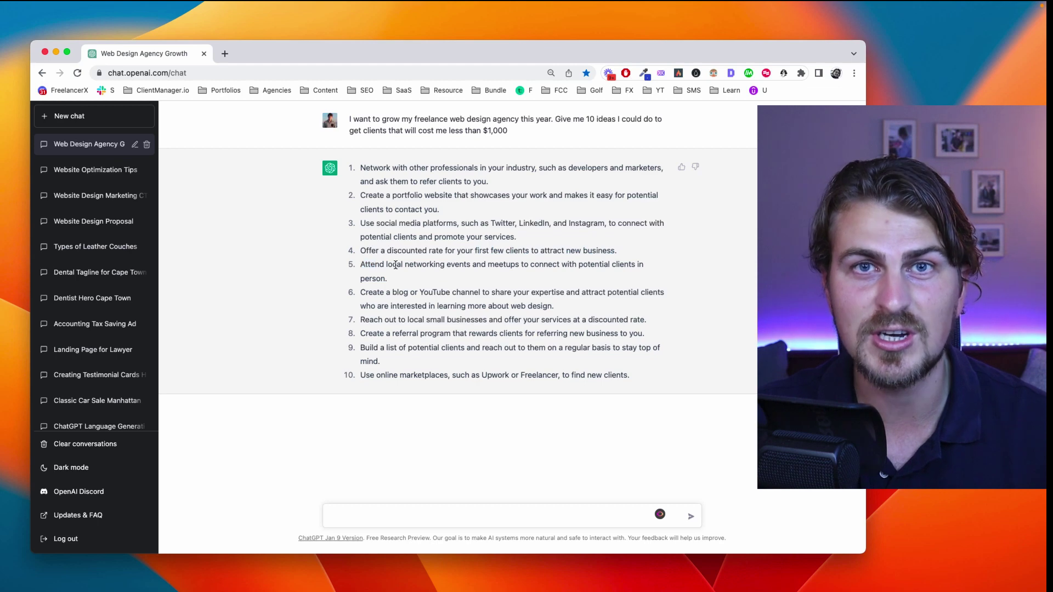
pyautogui.moveTo(373, 263); pyautogui.dragTo(446, 266)
pyautogui.moveTo(390, 293); pyautogui.dragTo(436, 334)
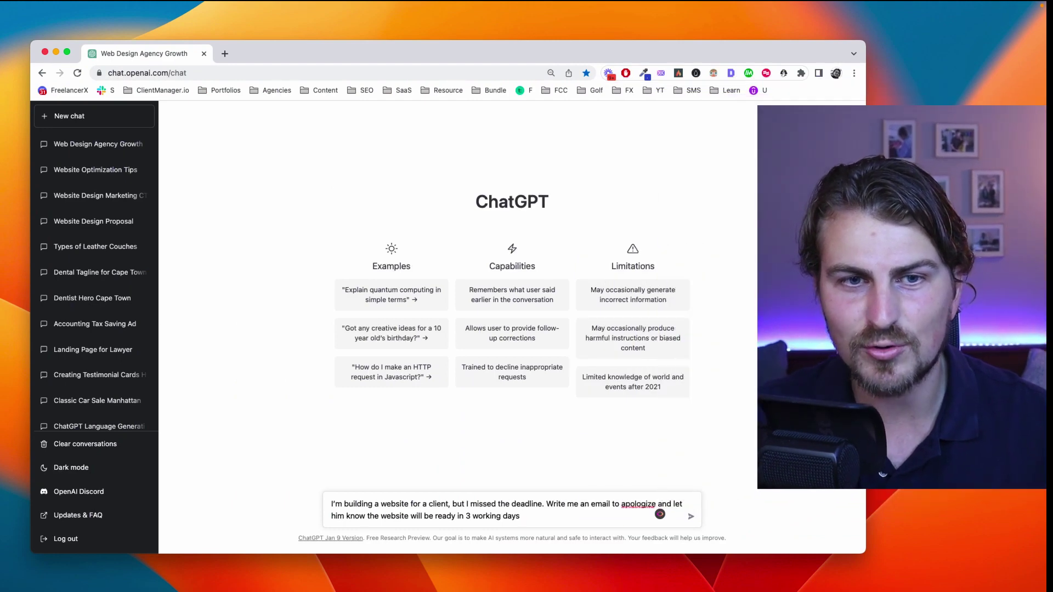
# Step: Submit the prompt for an email apologizing for a missed website deadline and promising delivery in 3 working days, and read the reply's opening
pyautogui.press('Return')
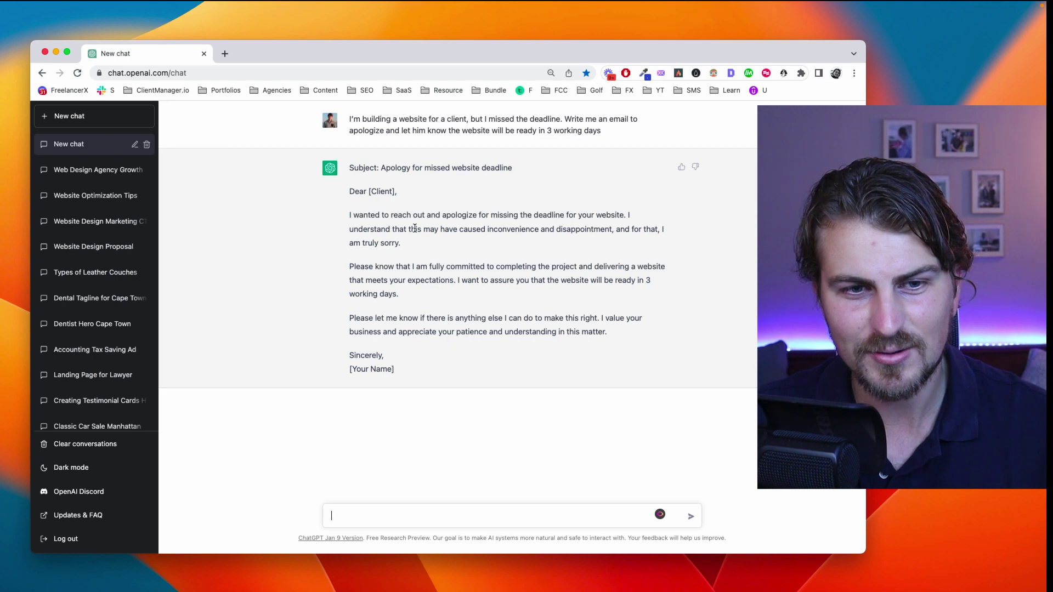
pyautogui.moveTo(350, 167); pyautogui.dragTo(419, 170)
pyautogui.click(382, 201)
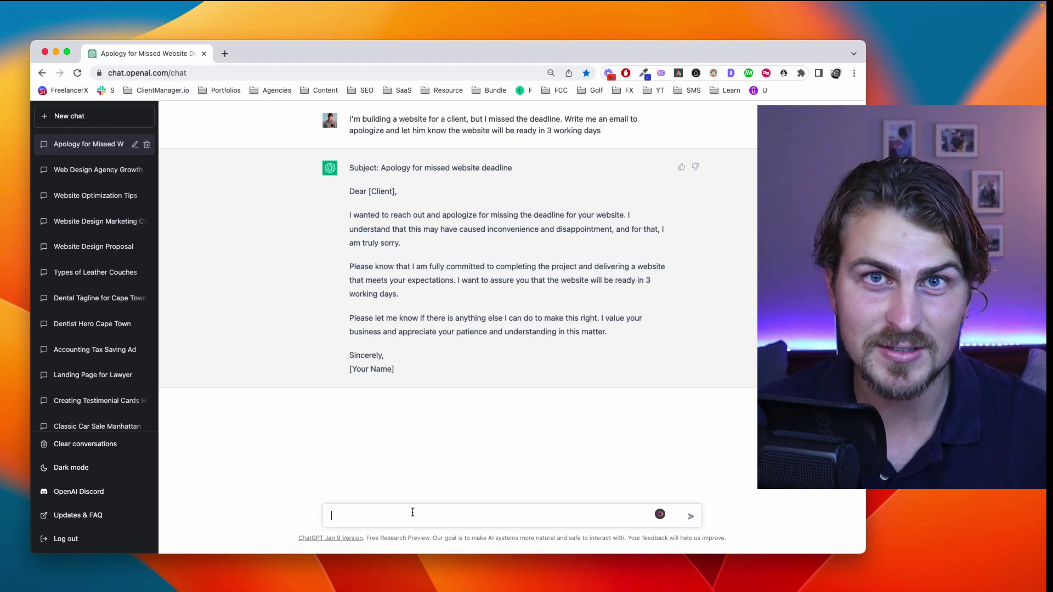
# Step: Request a professional email asking a late-paying client for payment and explaining it's urgent, and read through the generated message
pyautogui.write("My client is late on payment and I need them to pay as soon as possible. Write me a professional email asking for payment, but also explaining it's urgent.")
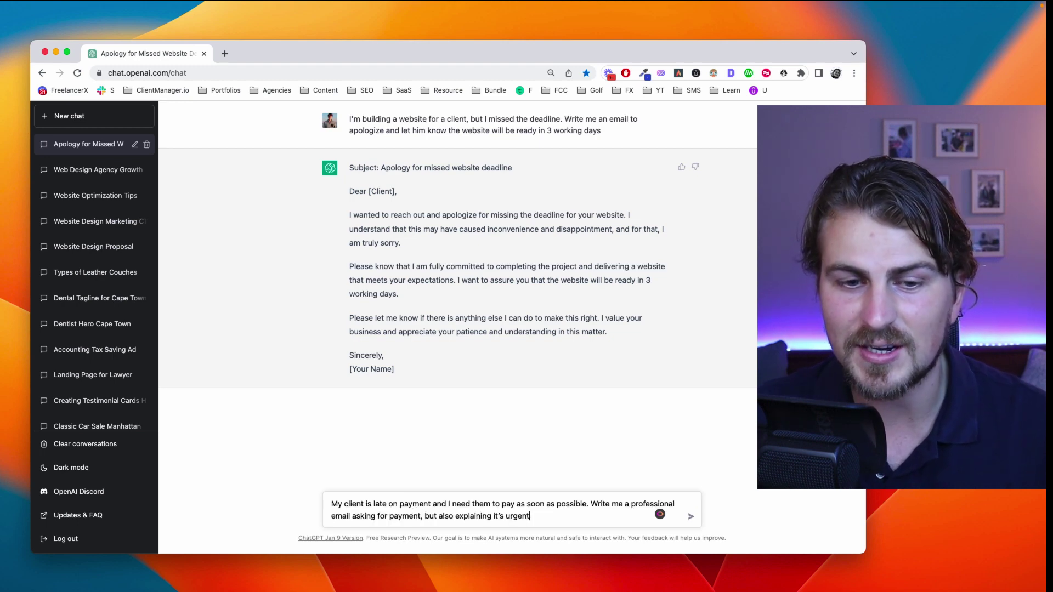
pyautogui.press('Return')
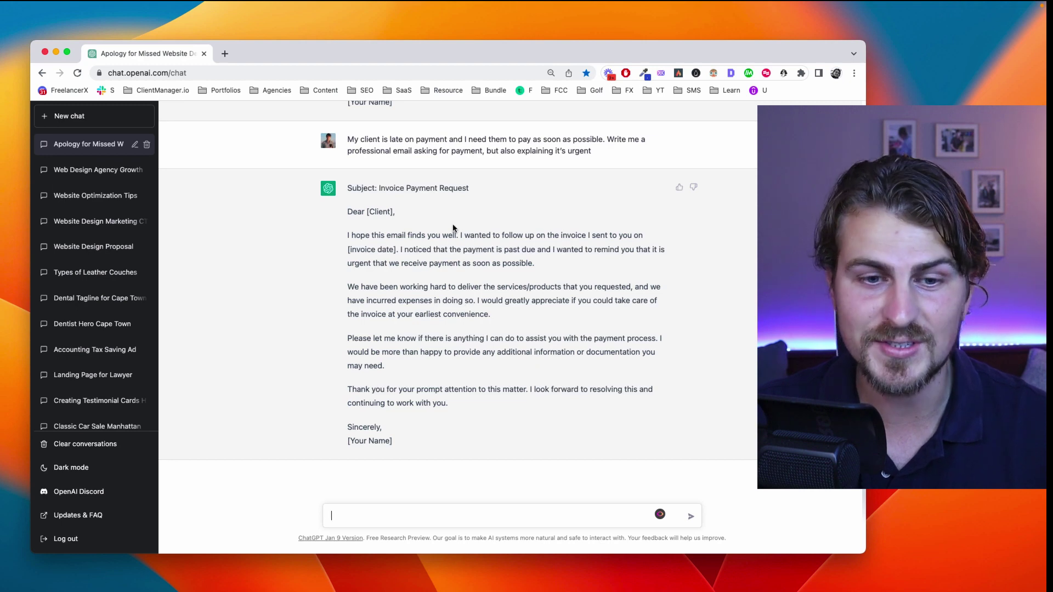
pyautogui.moveTo(354, 201); pyautogui.dragTo(426, 247)
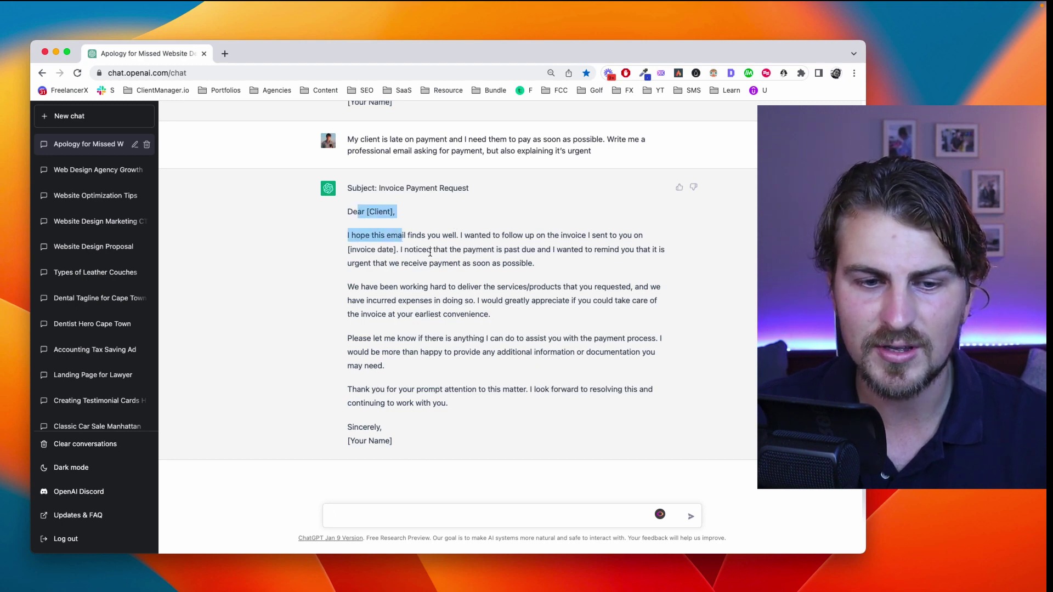
pyautogui.moveTo(390, 284); pyautogui.dragTo(528, 315)
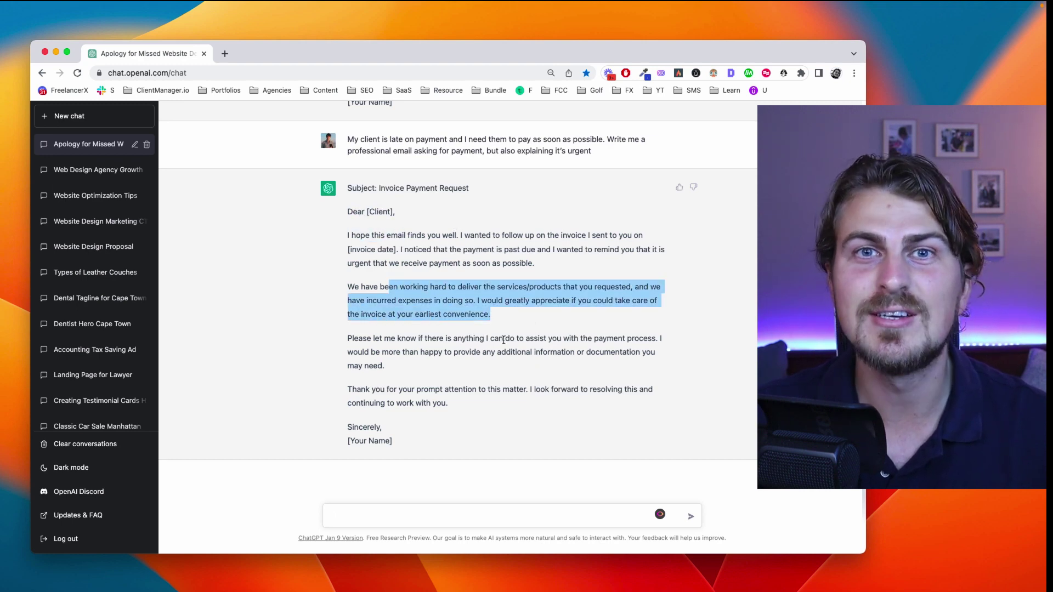
pyautogui.click(431, 337)
pyautogui.moveTo(431, 337); pyautogui.dragTo(510, 352)
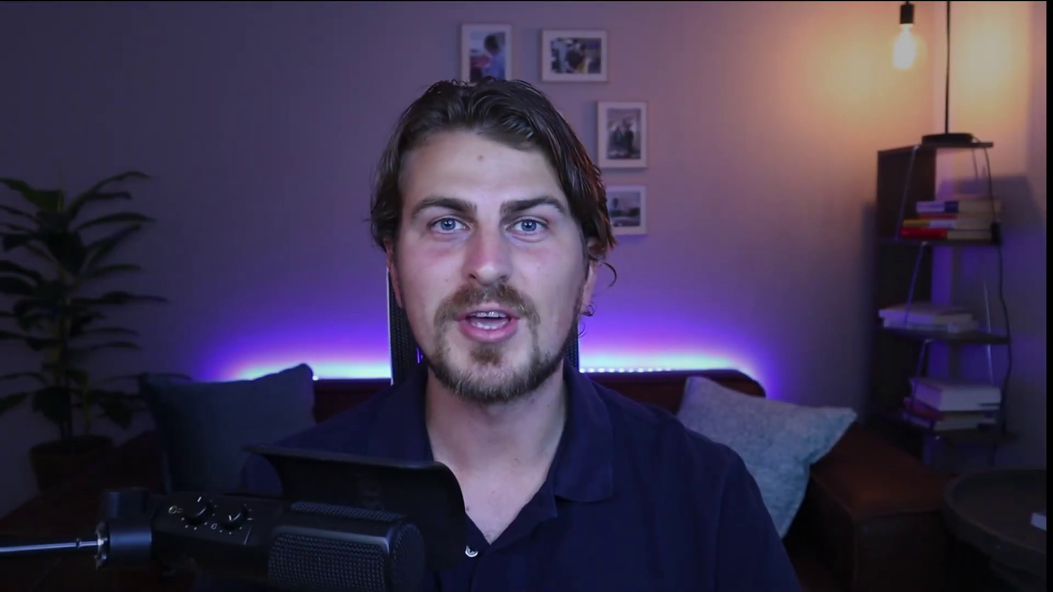